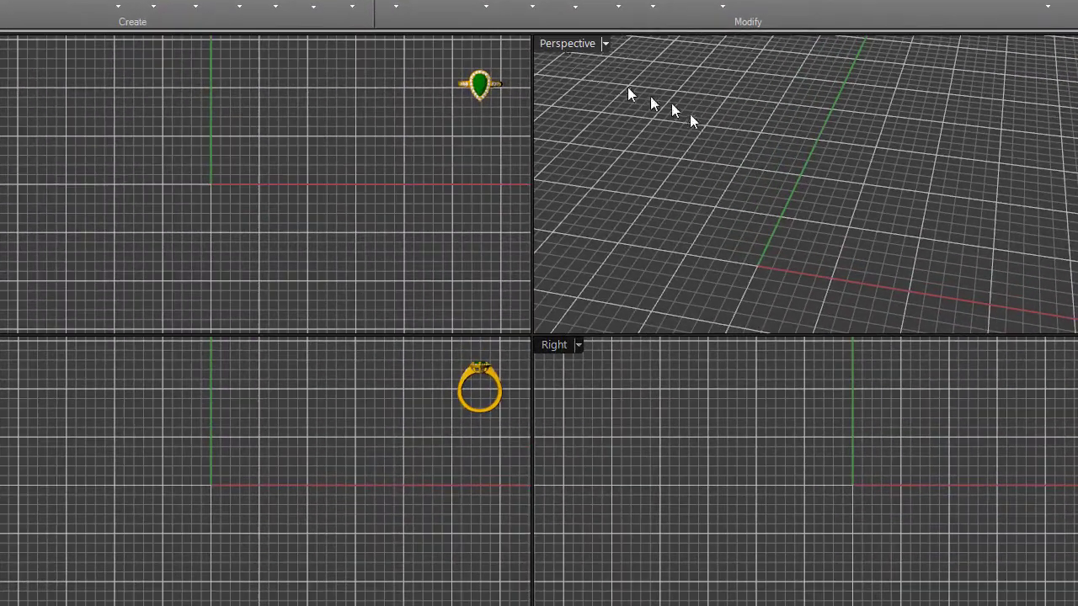
Open the my_first_model file from the Downloads folder
right_drag(644, 143, 625, 166)
alt+middle_drag(674, 157, 696, 161)
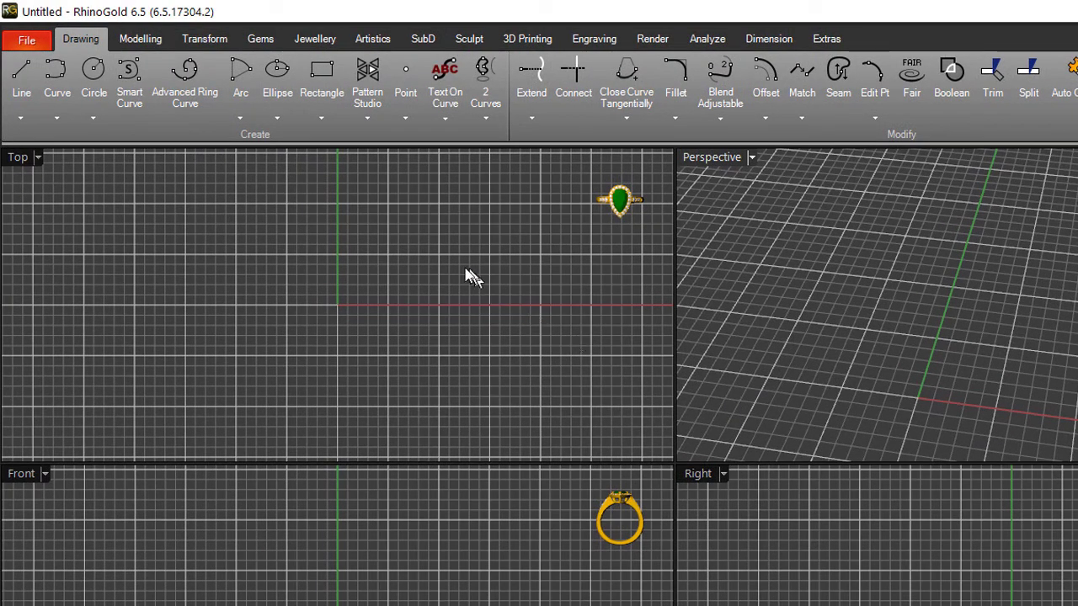
click(28, 40)
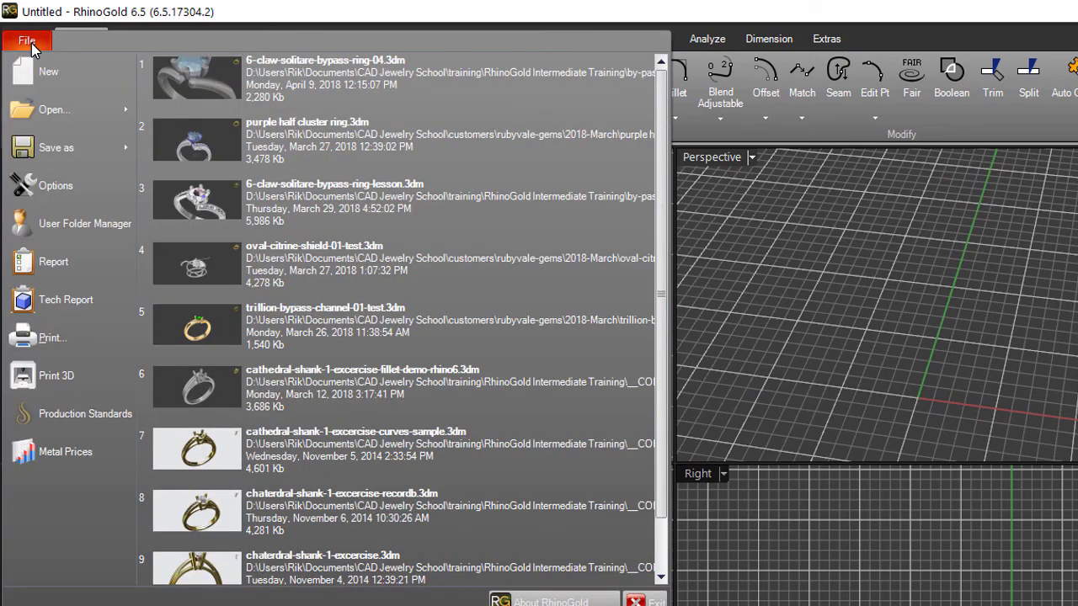
click(53, 118)
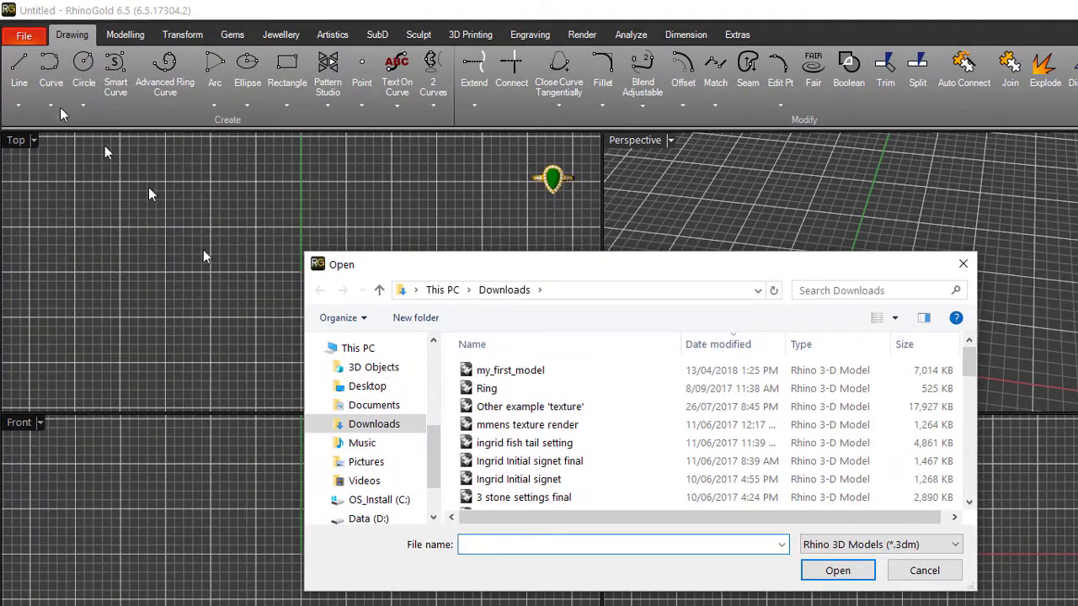
click(522, 377)
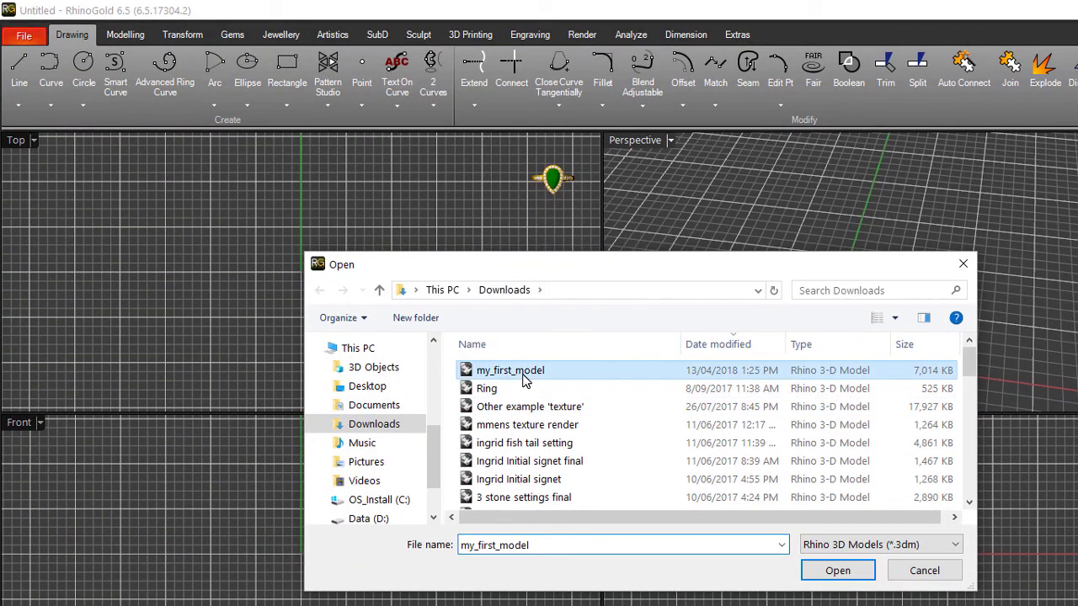
click(836, 571)
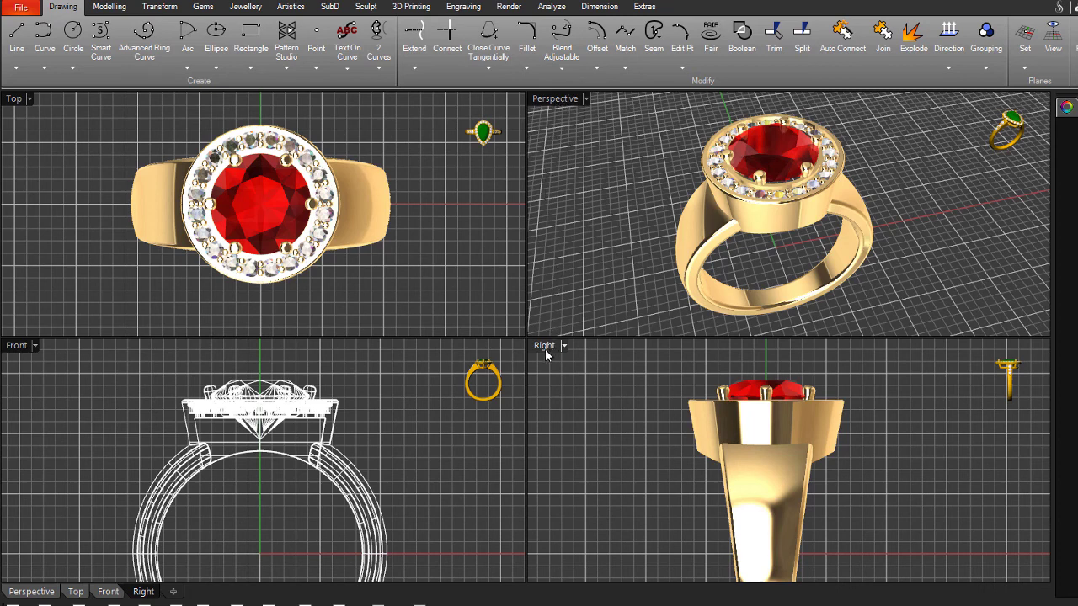
Maximize the Perspective viewport and view the ring from Top, Front and Right before returning to Perspective
double_click(545, 98)
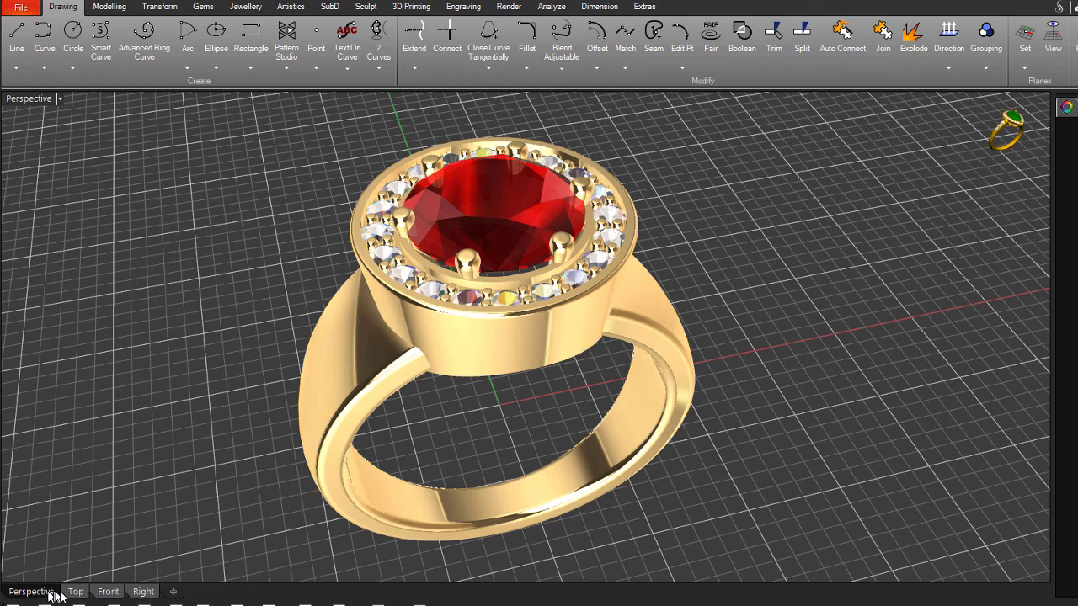
click(77, 592)
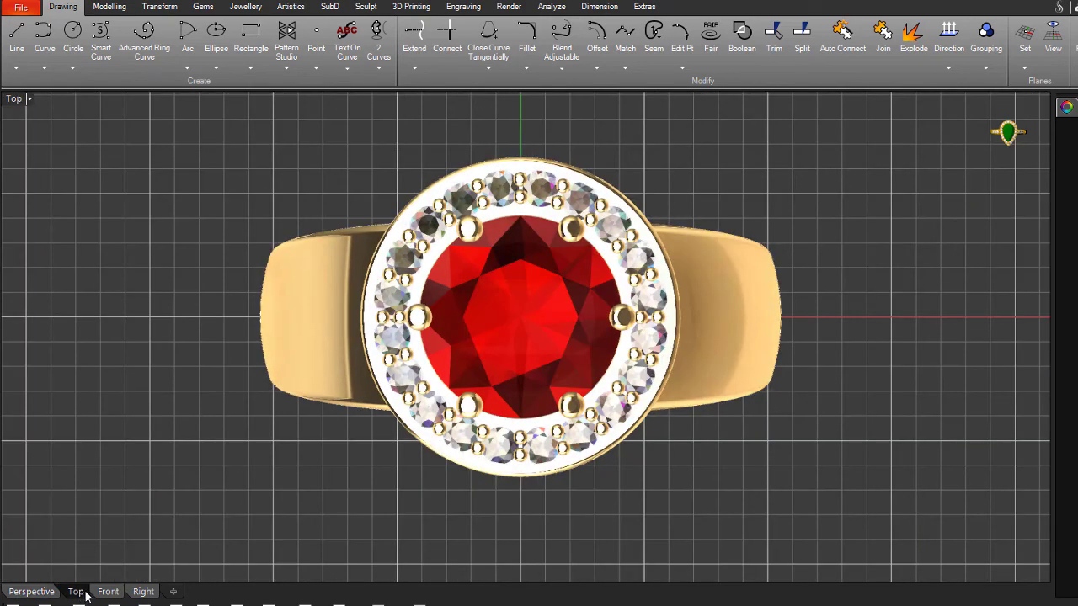
click(108, 592)
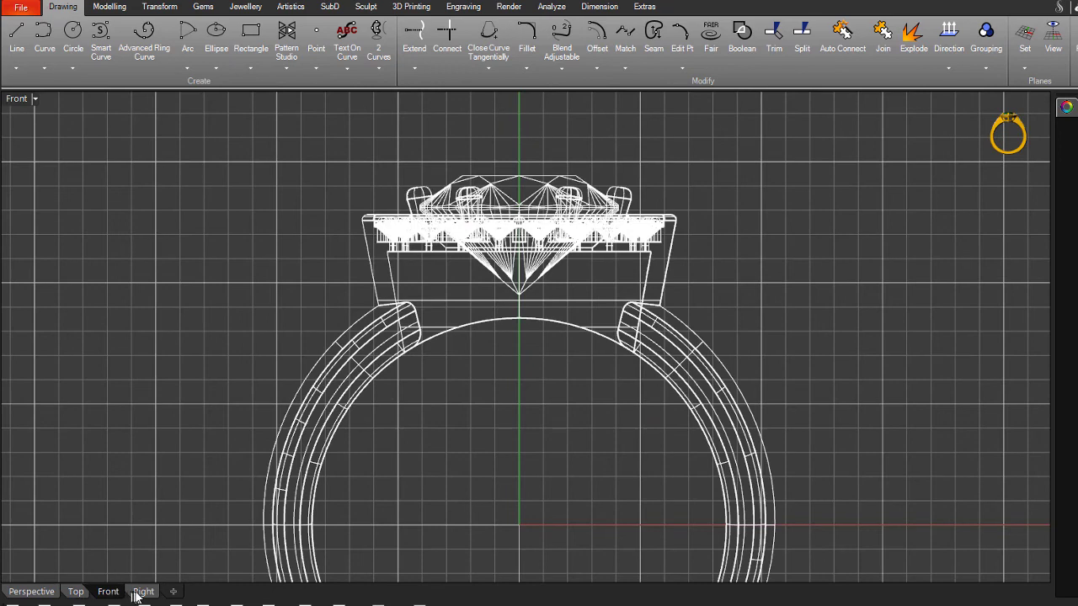
click(142, 592)
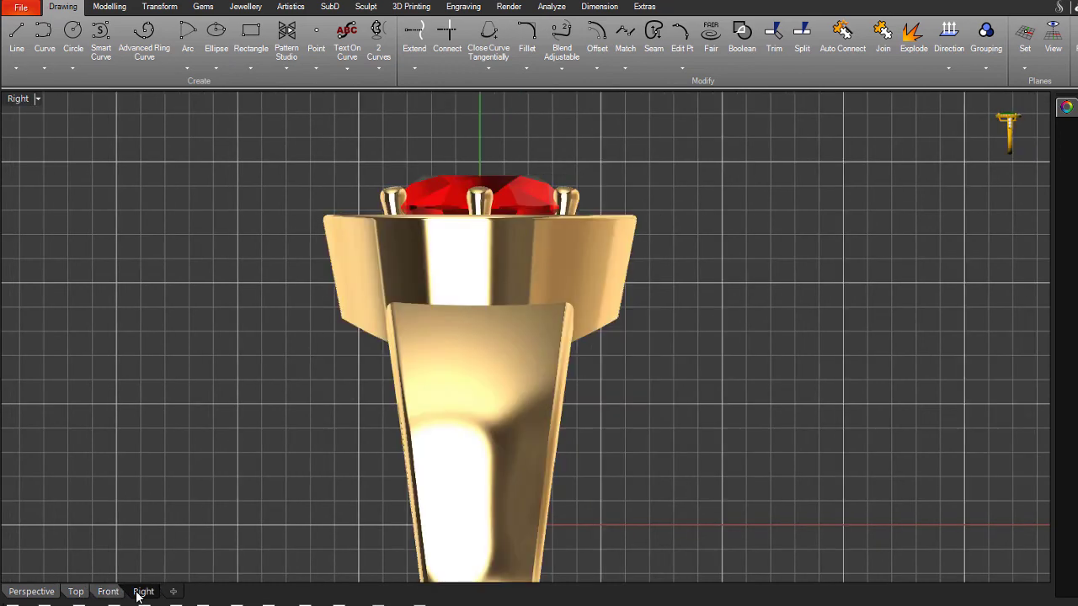
click(37, 592)
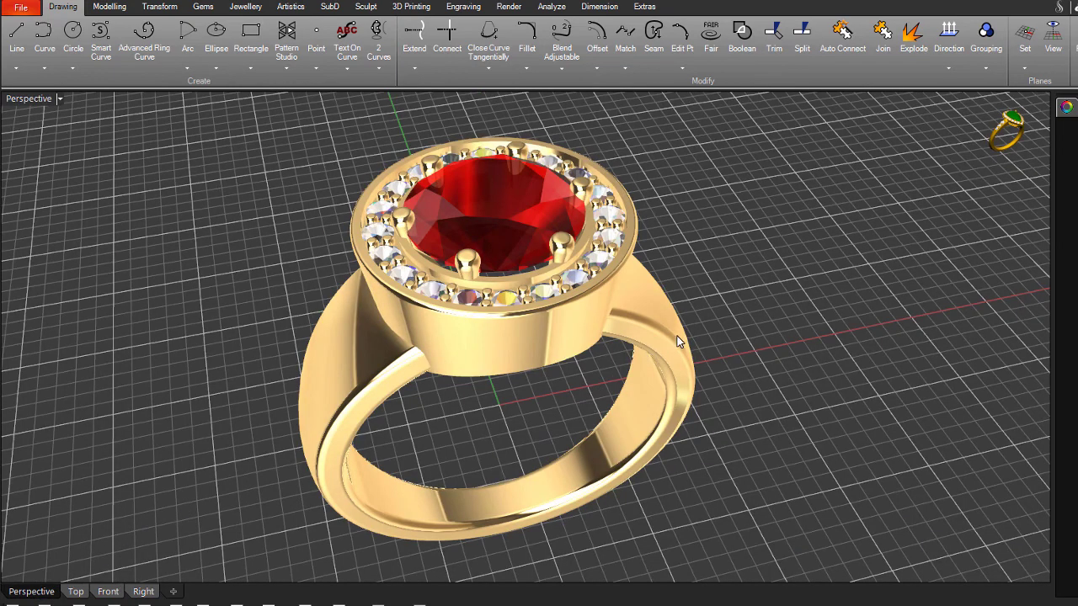
Compare the Rendered, Wireframe and Shaded display modes on the ring in the Front view, ending with Rendered
click(108, 592)
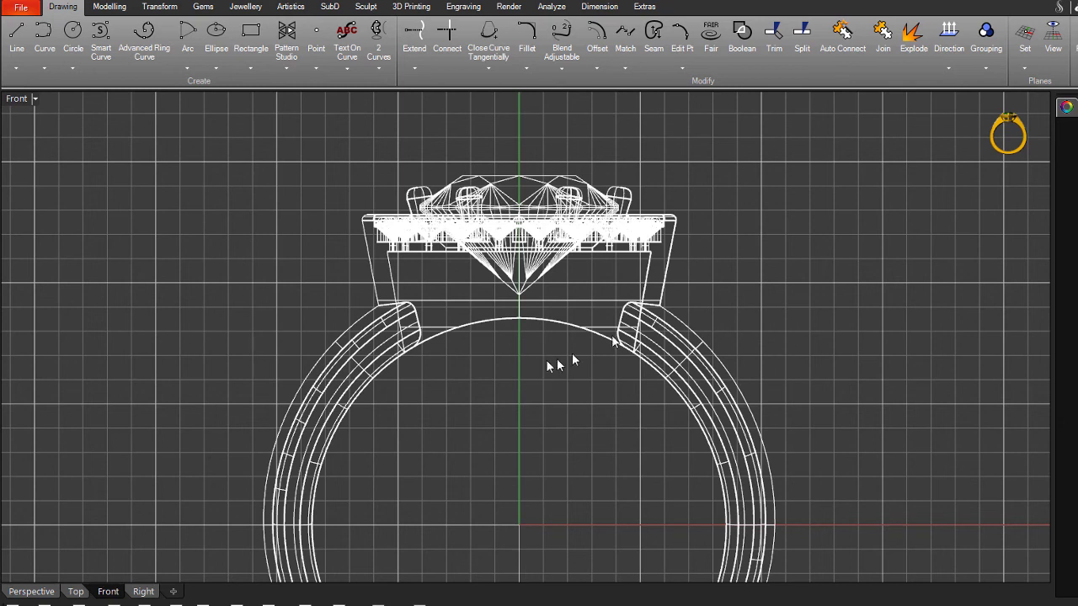
mouse_move(926, 135)
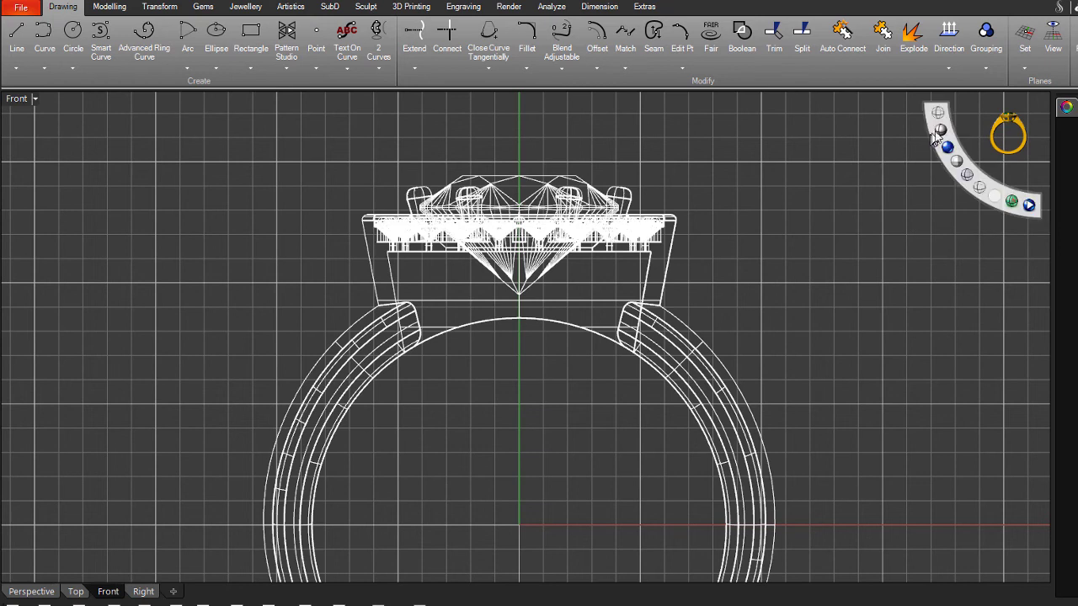
click(947, 150)
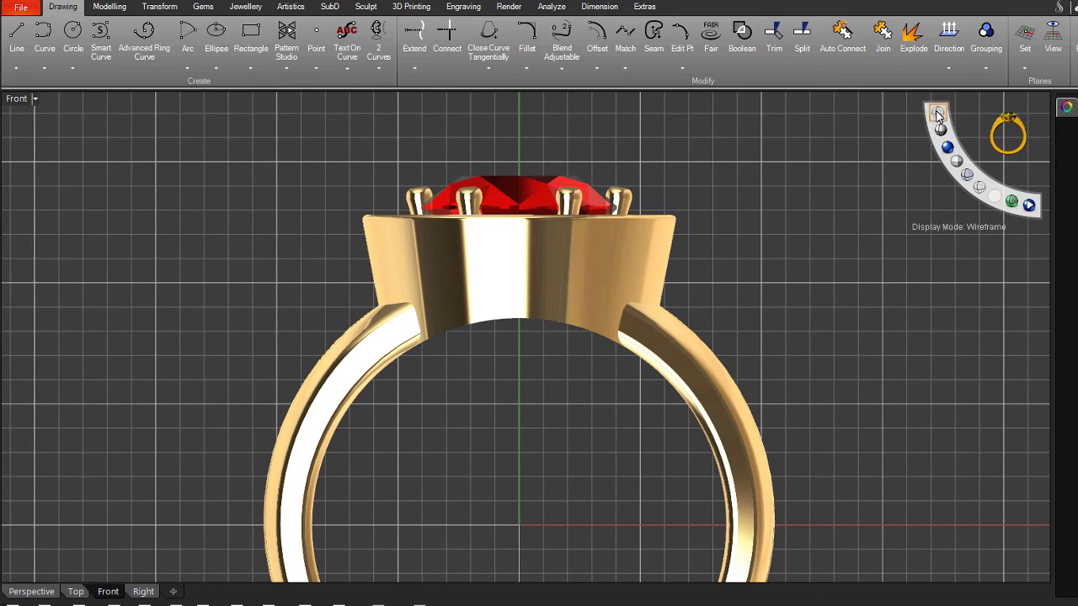
click(938, 114)
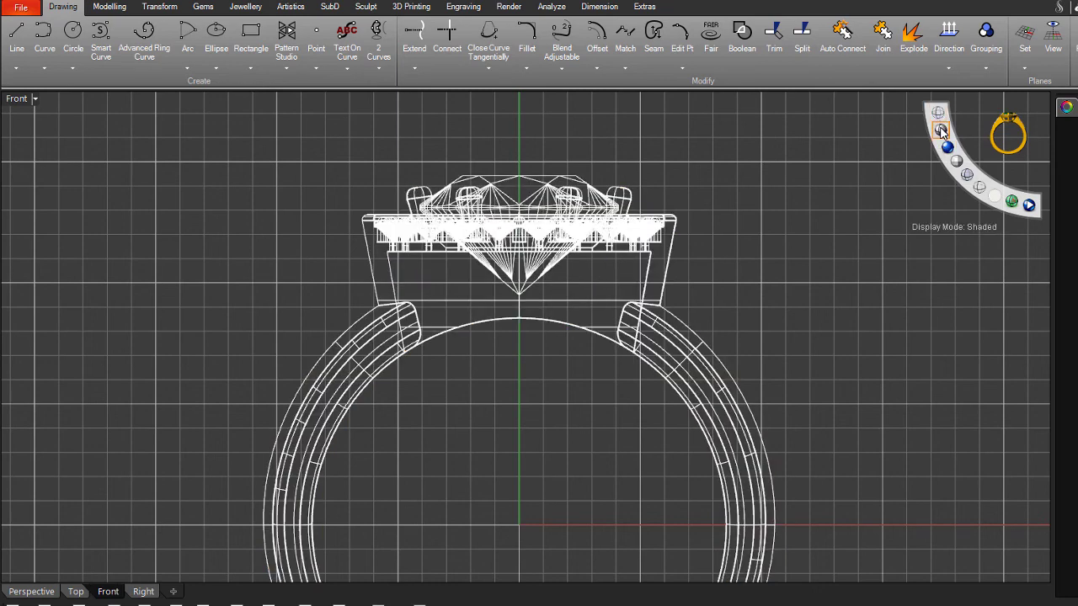
click(941, 130)
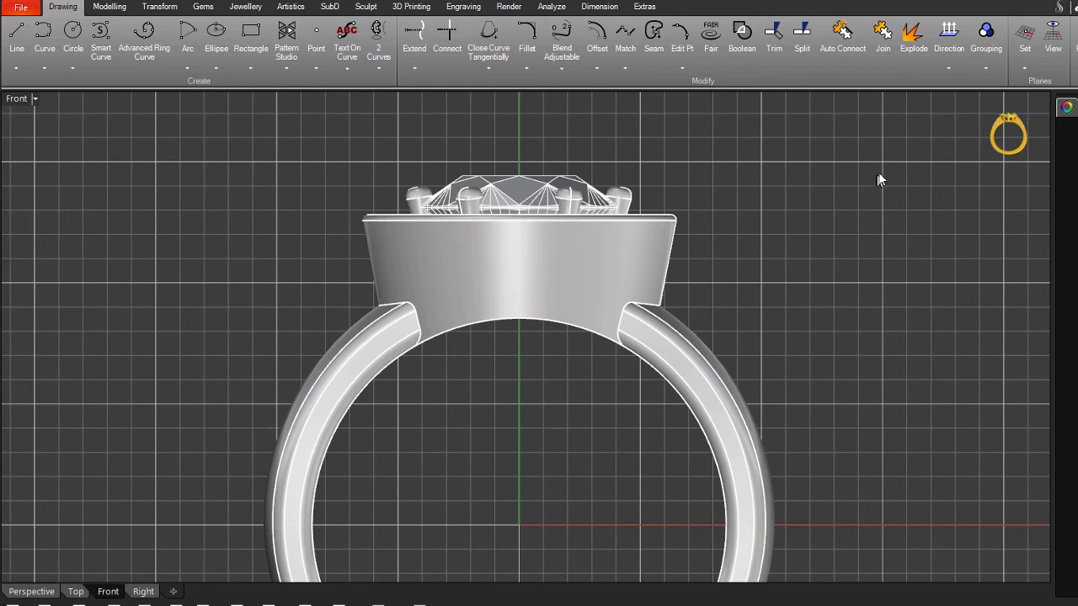
click(946, 148)
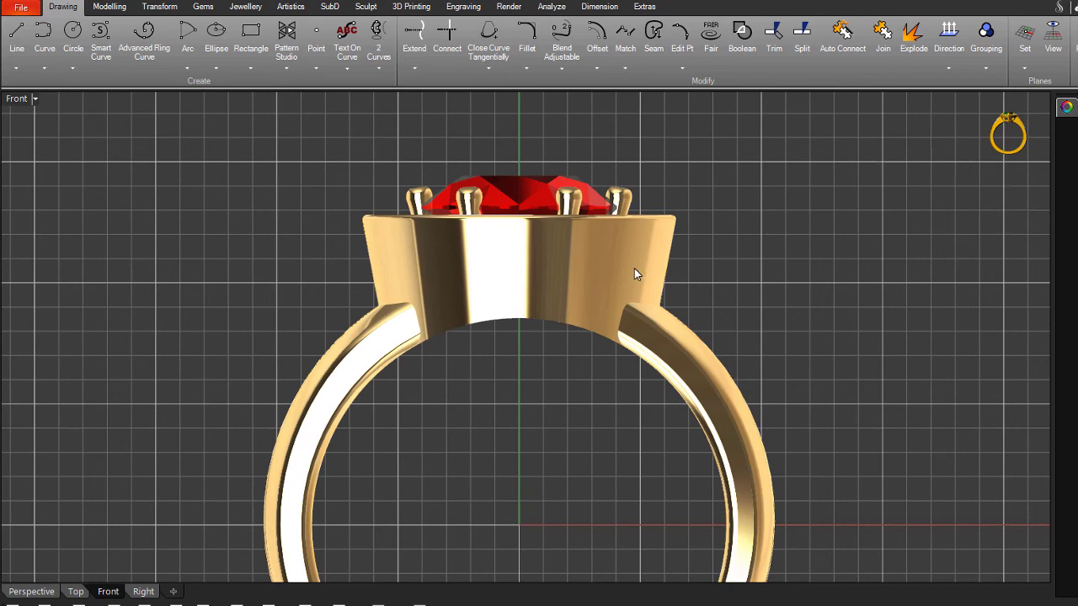
Cycle the Perspective view of the ring through the Shaded, Wireframe, Rendered and Ghosted display modes
click(30, 592)
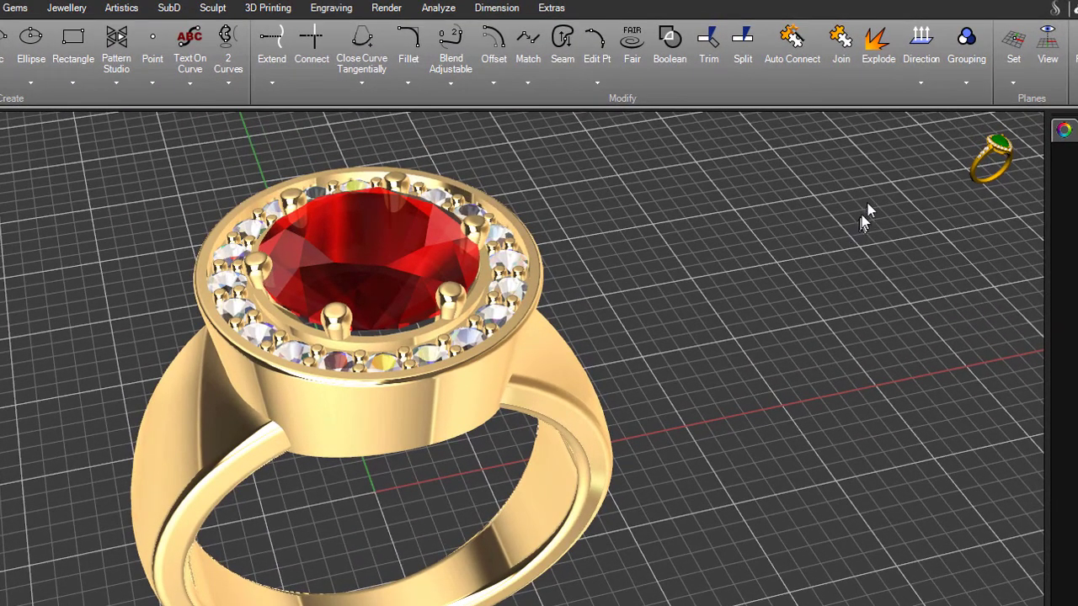
mouse_move(909, 165)
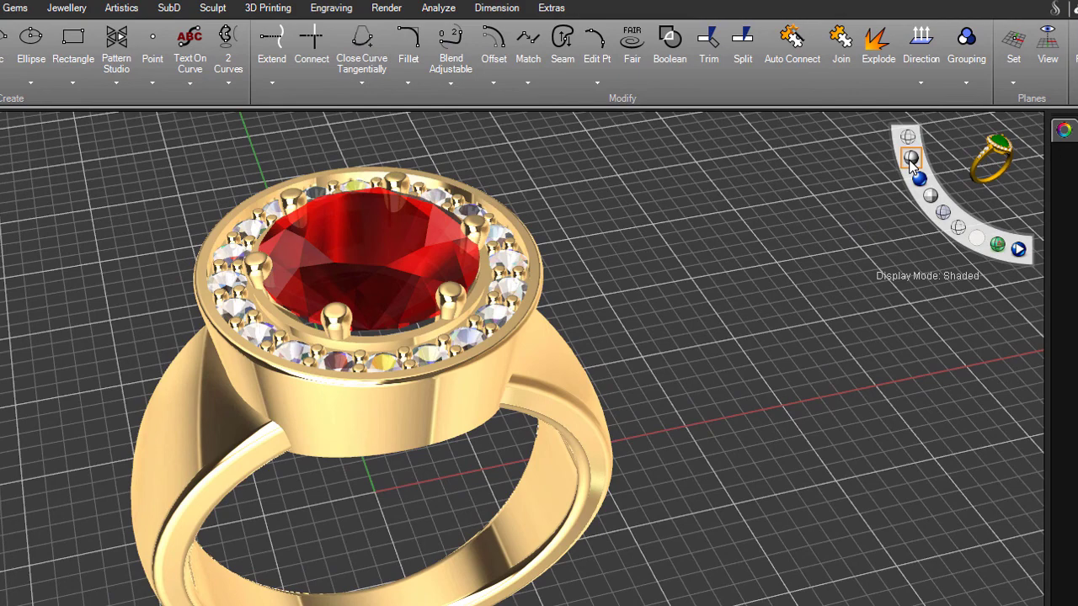
click(909, 161)
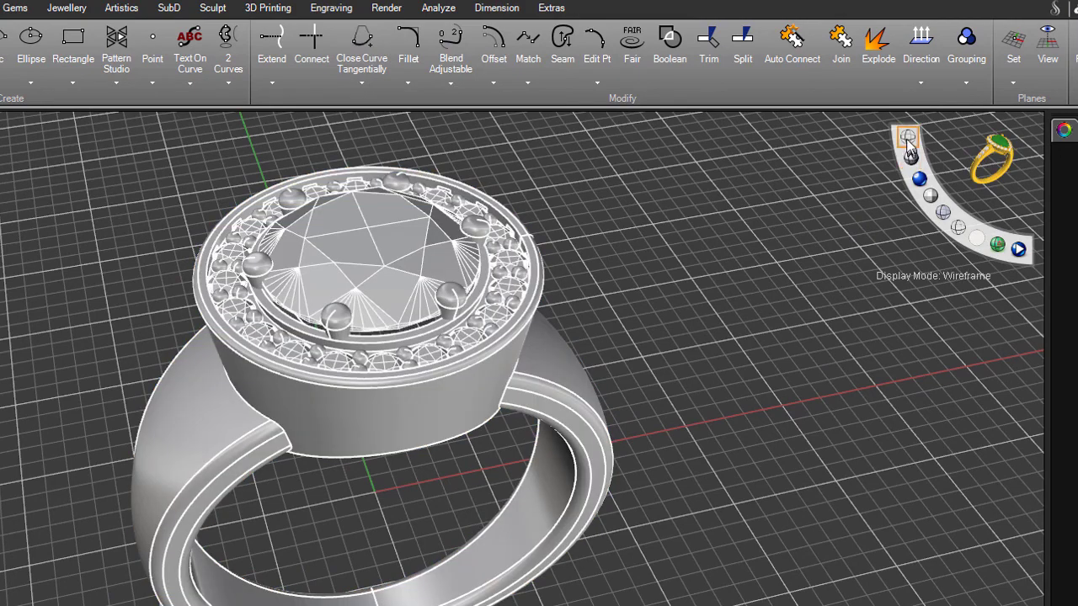
click(908, 140)
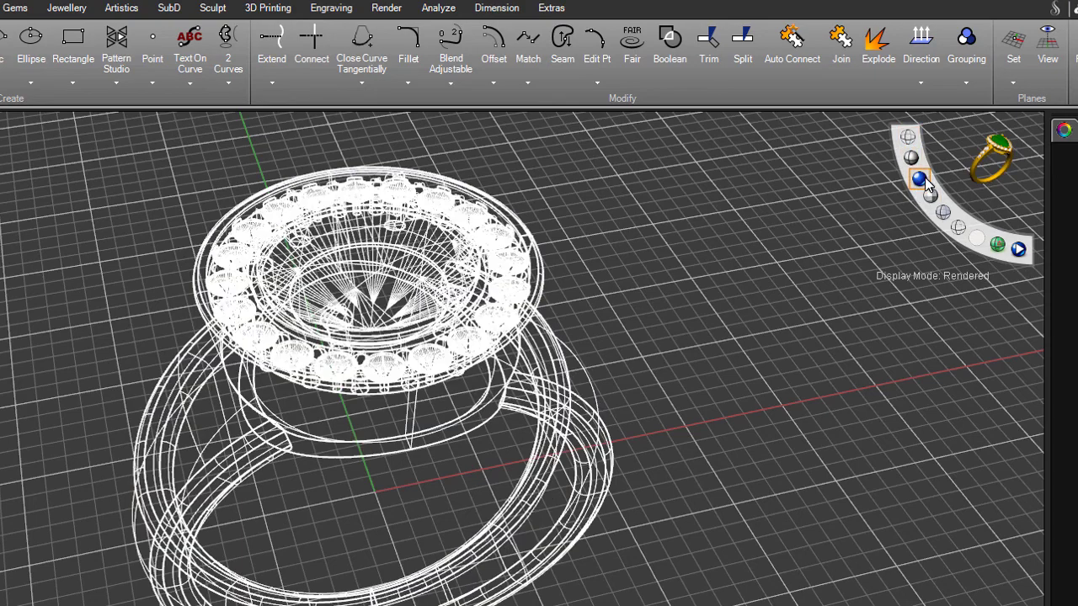
click(924, 180)
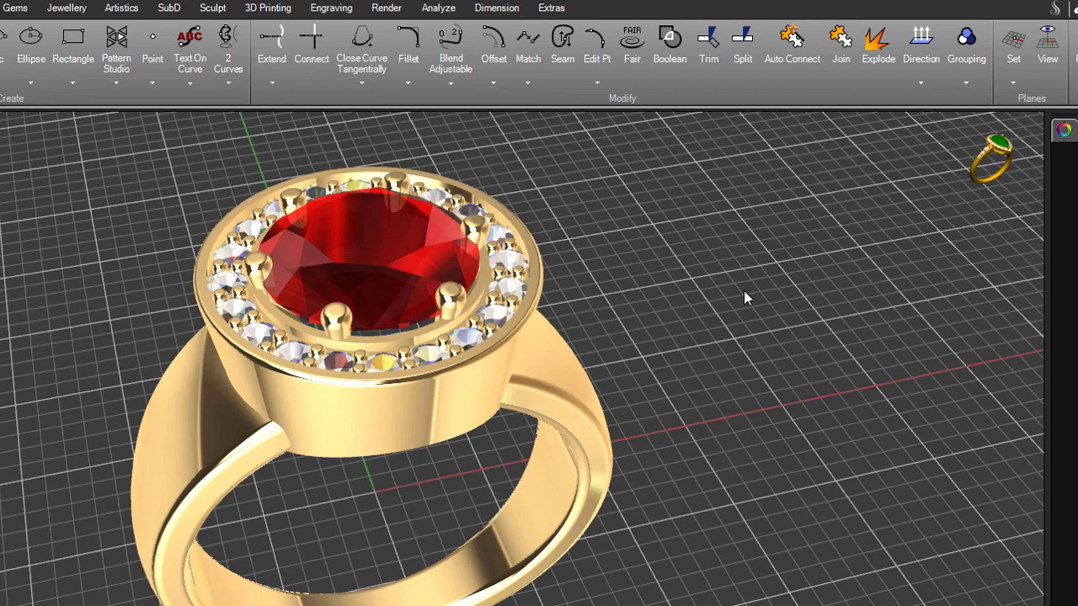
mouse_move(909, 222)
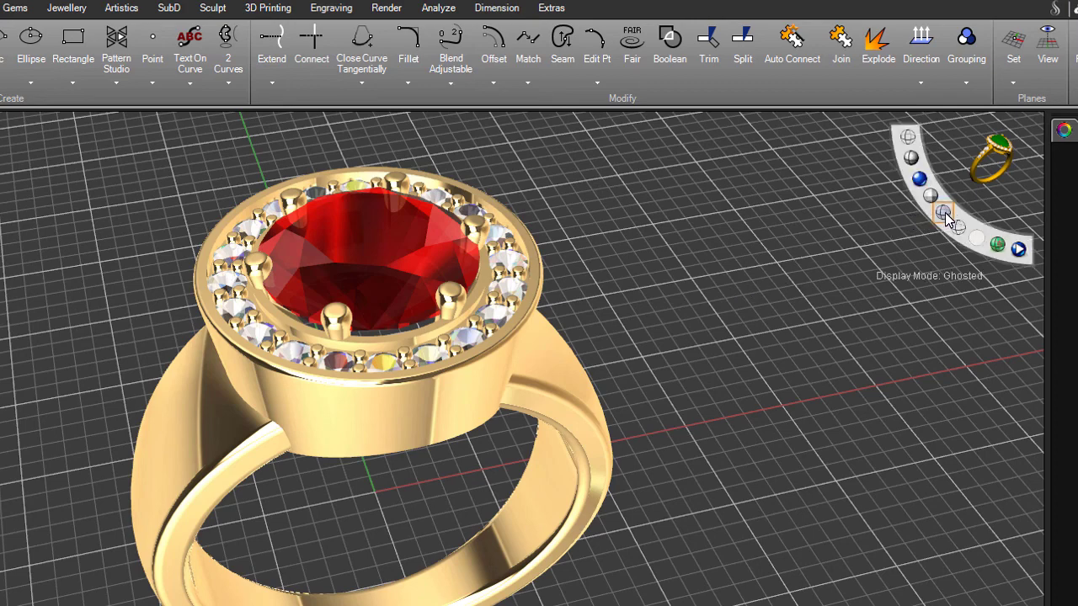
click(943, 215)
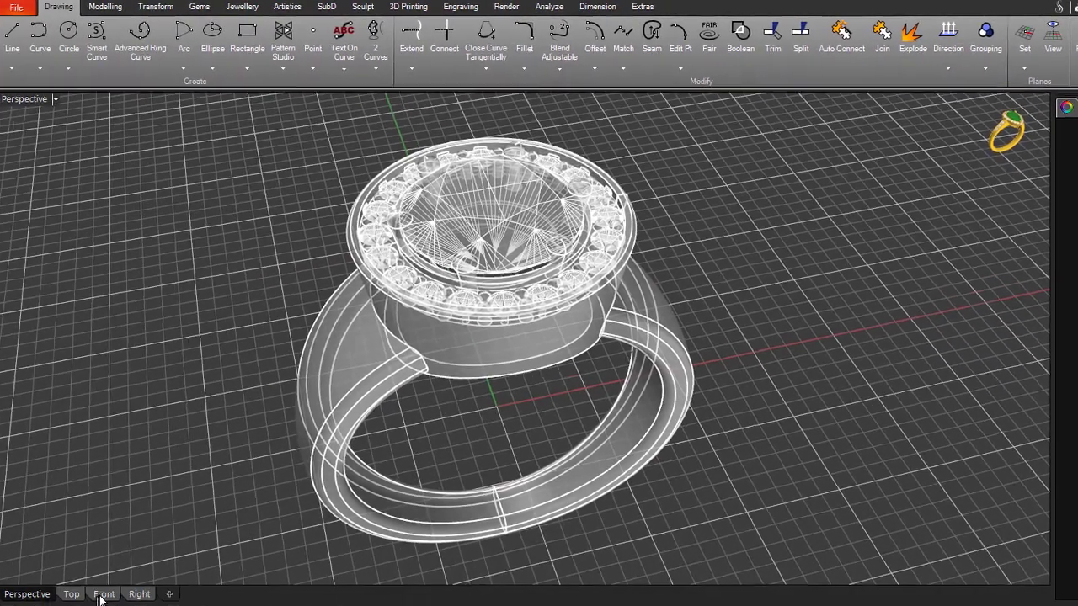
Show the ring in the Front view in Ghosted display mode and compare it with Shaded
click(108, 592)
mouse_move(926, 177)
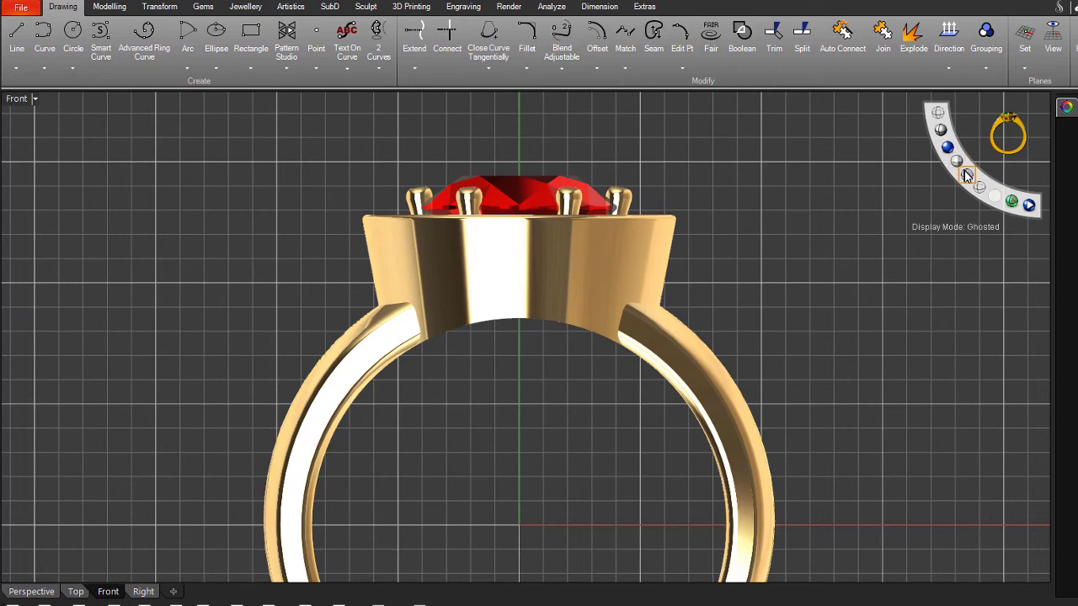
click(967, 174)
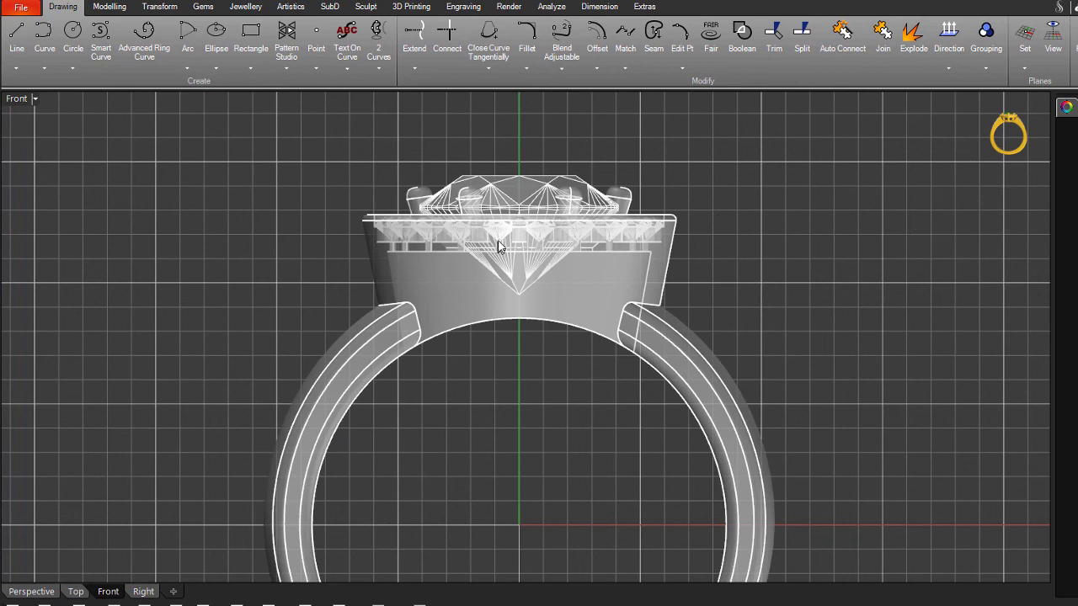
click(941, 130)
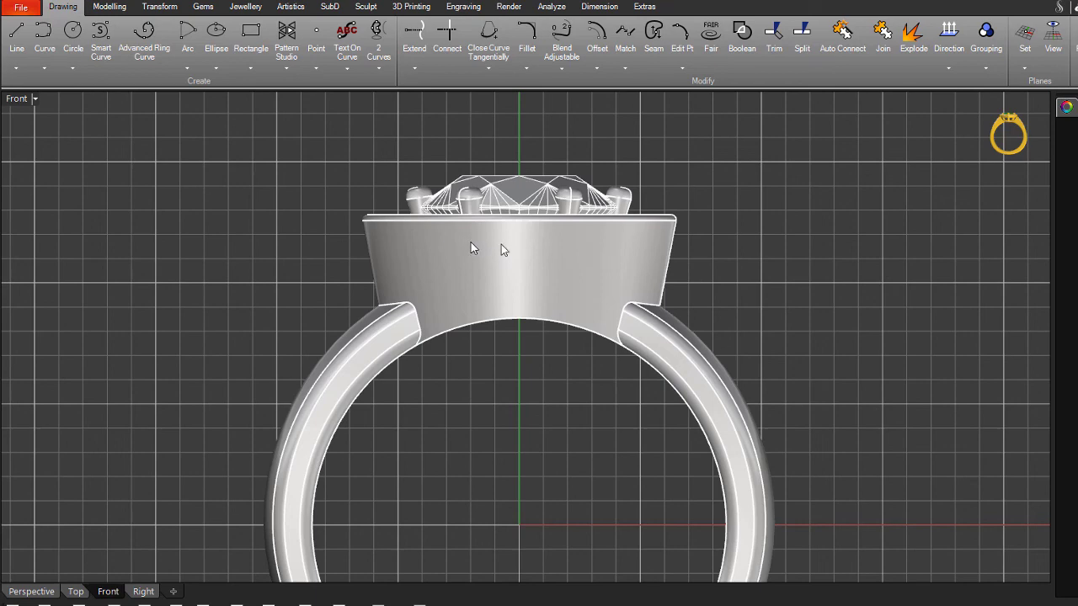
Check the Front view in Wireframe and Ghosted display modes, and leave it set to Shaded
mouse_move(976, 117)
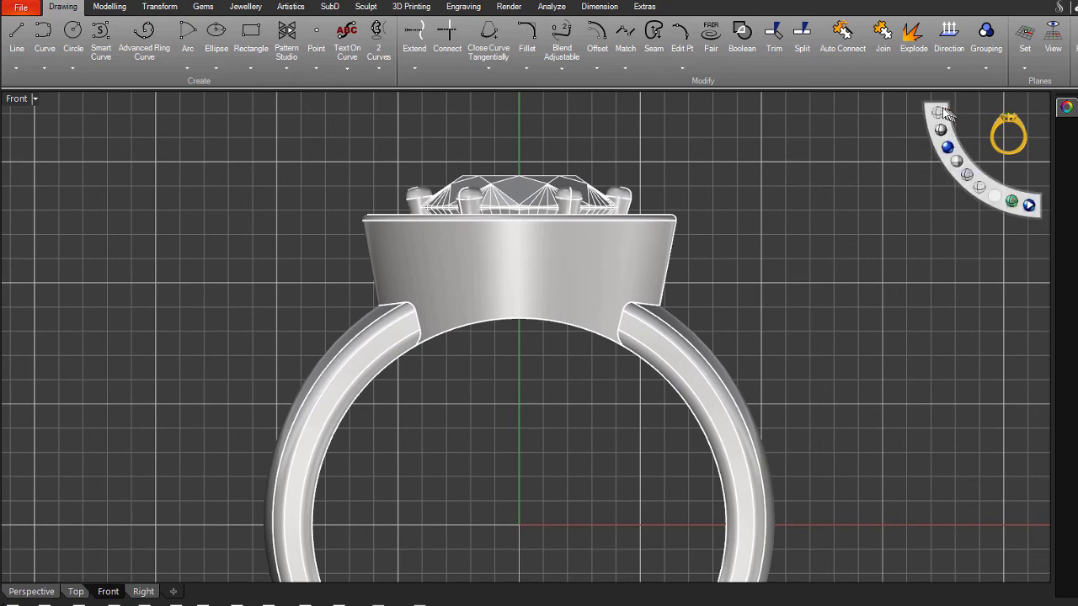
click(938, 112)
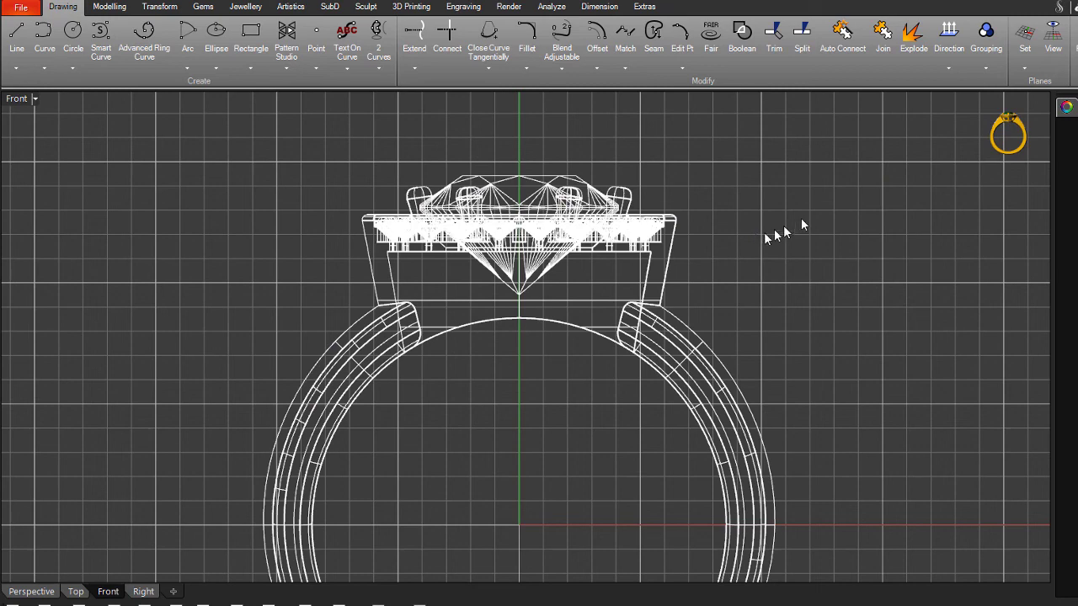
mouse_move(968, 135)
click(968, 179)
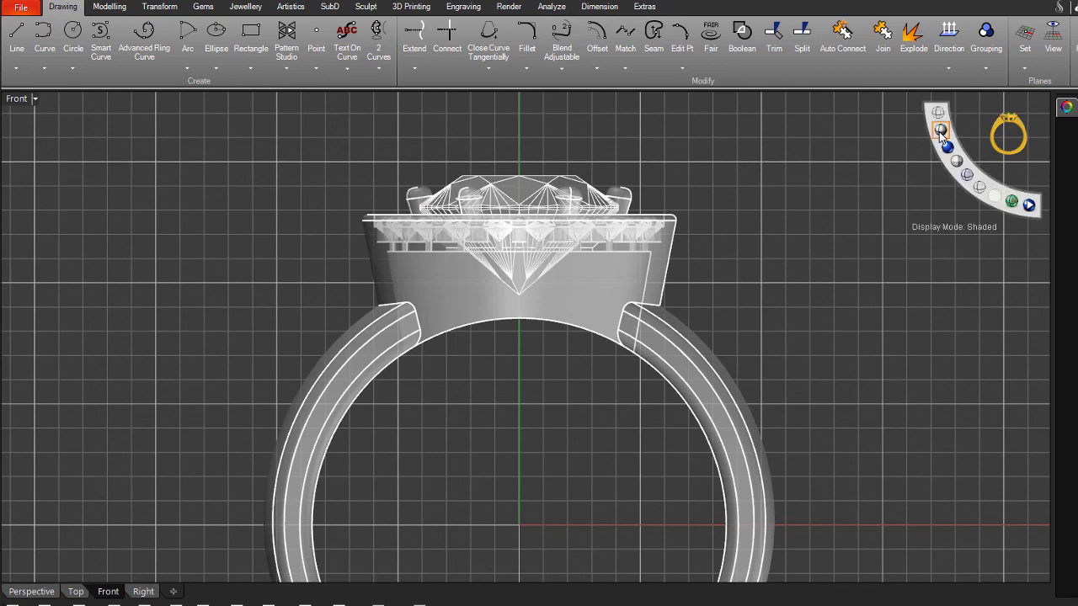
click(940, 132)
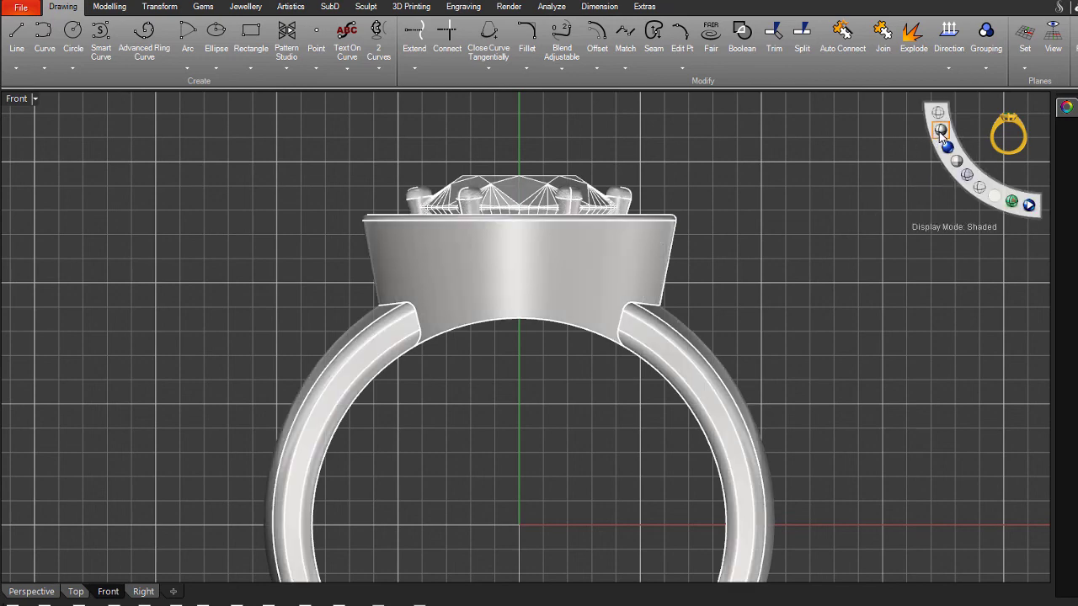
Return to the Perspective view, check the ring in Shaded display mode and set it to Rendered
click(33, 592)
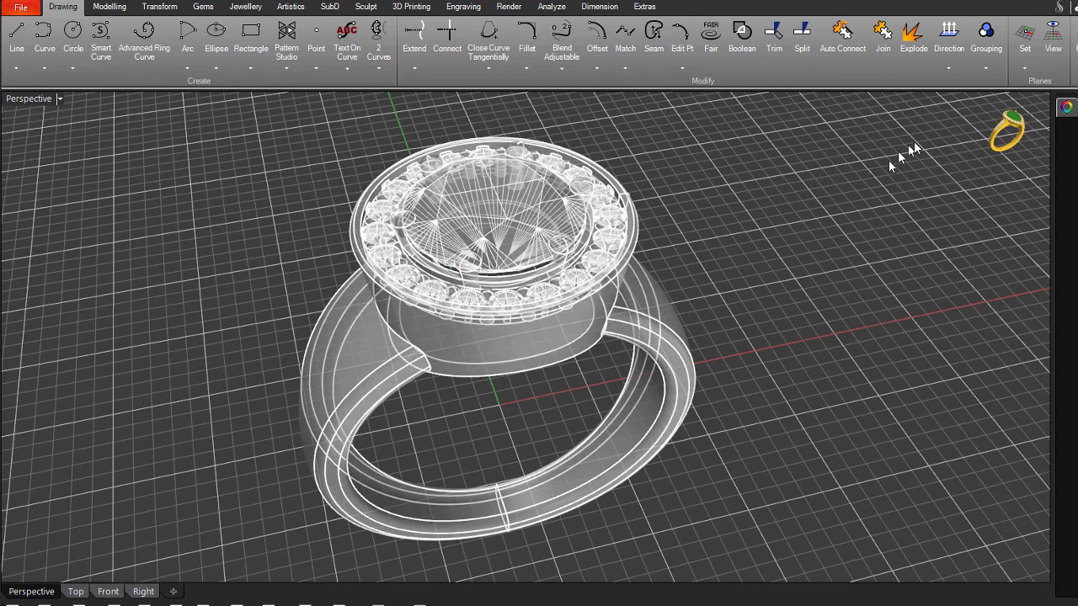
mouse_move(942, 144)
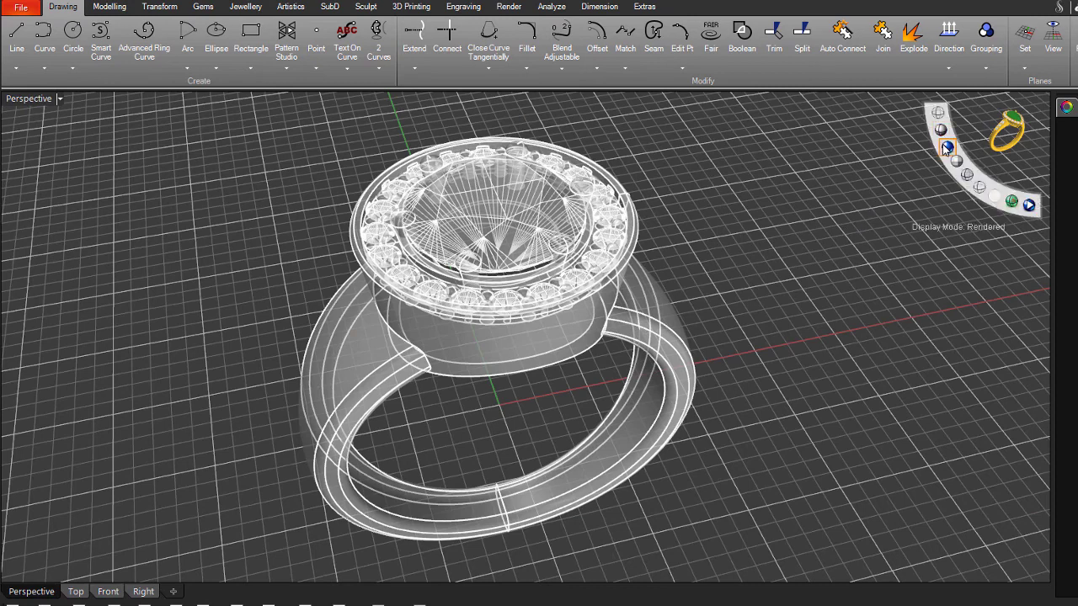
click(940, 133)
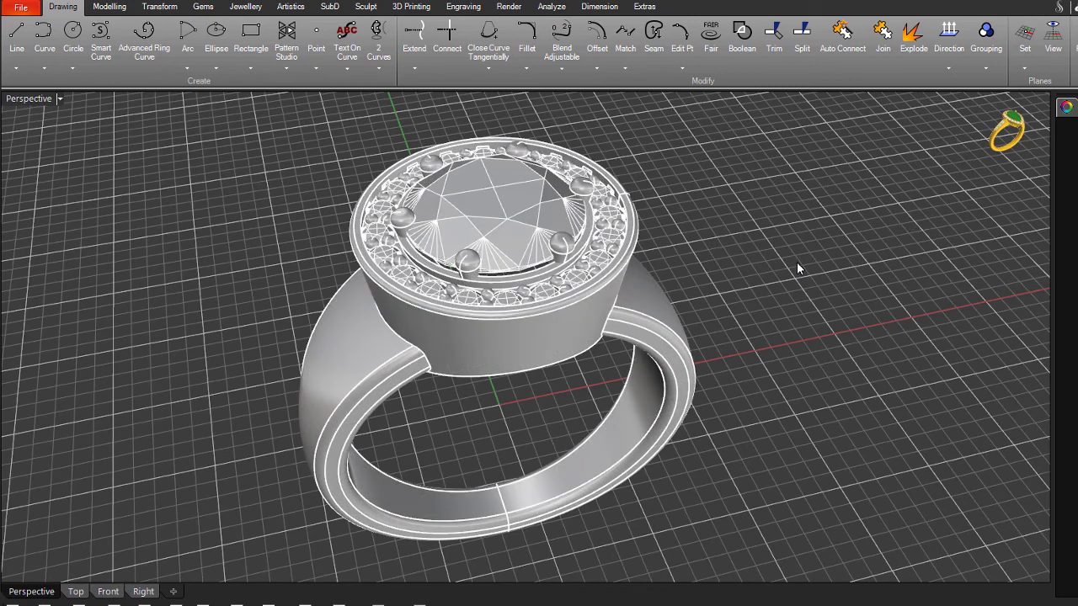
click(947, 148)
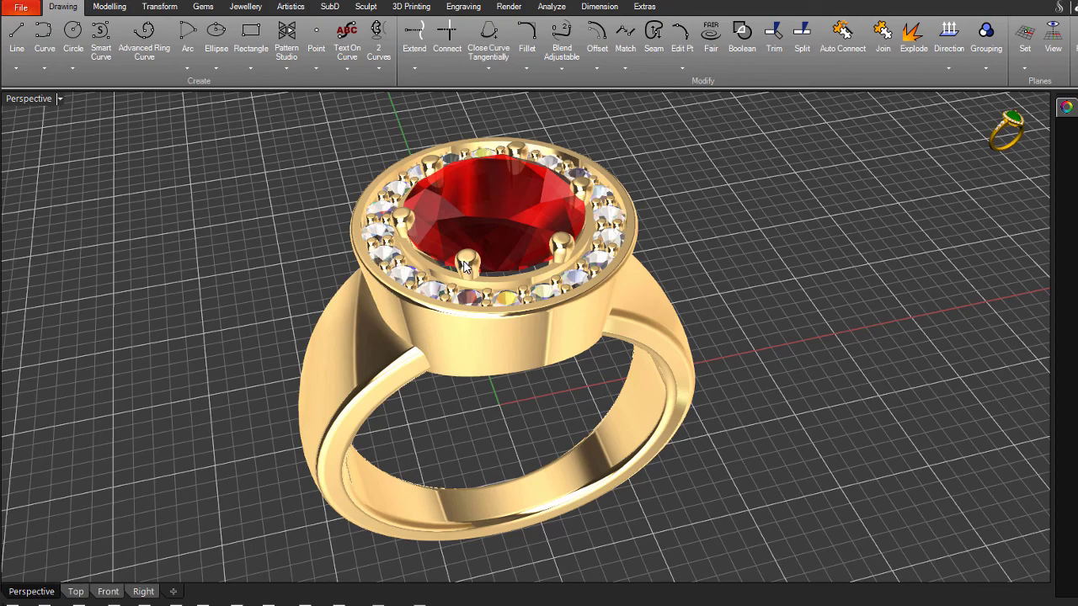
mouse_move(515, 299)
right_down()
mouse_move(509, 304)
mouse_move(503, 289)
right_up()
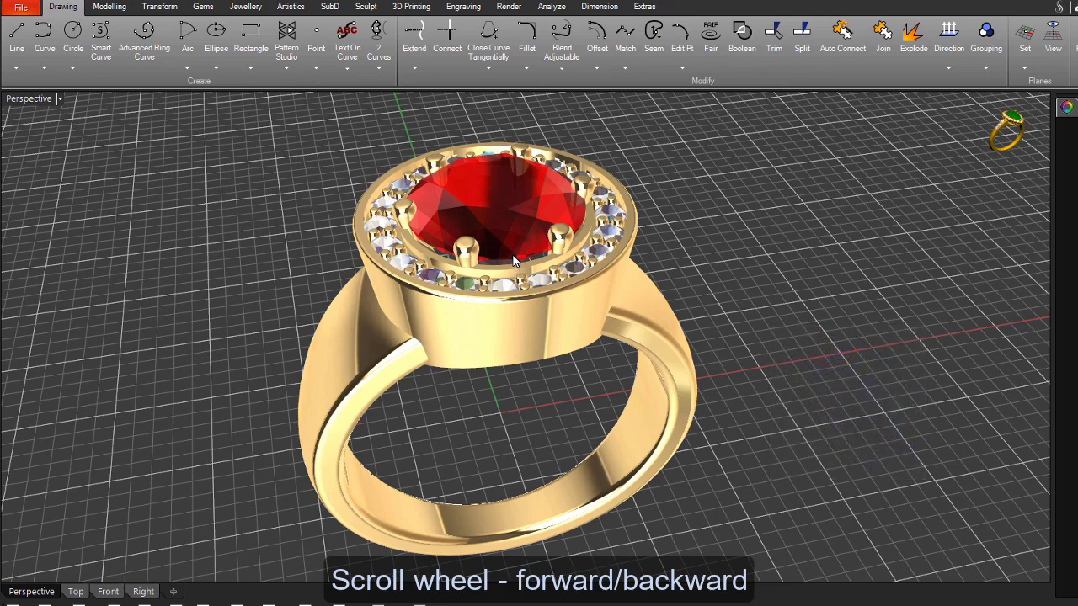
Zoom in on the red centre stone's setting in the Perspective view and back out to the whole ring, several times
scroll(515, 266, up, 5)
scroll(512, 261, up, 2)
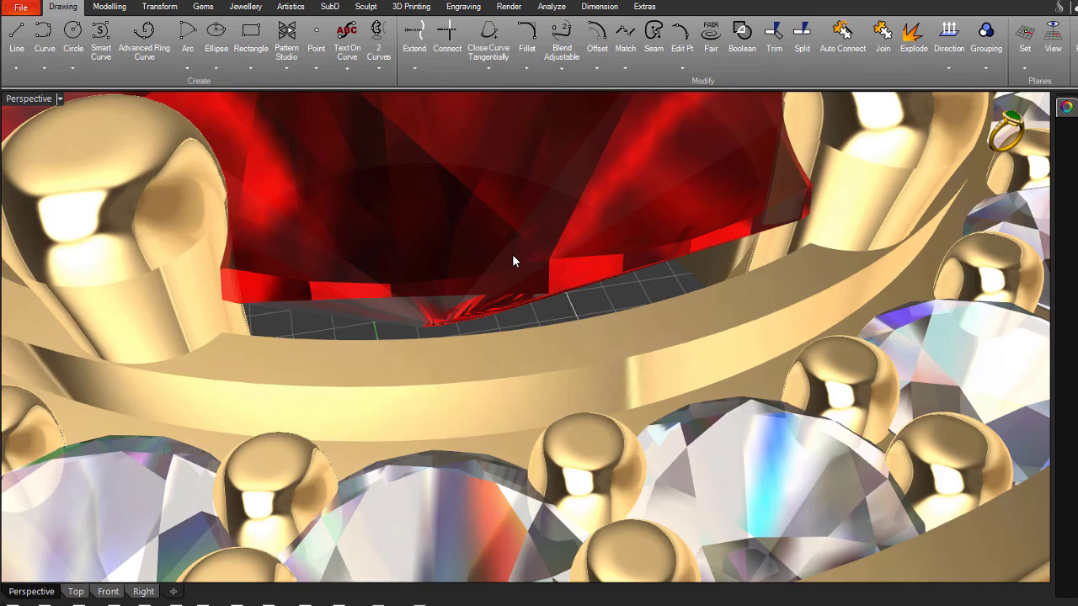
scroll(512, 261, down, 8)
scroll(512, 261, down, 5)
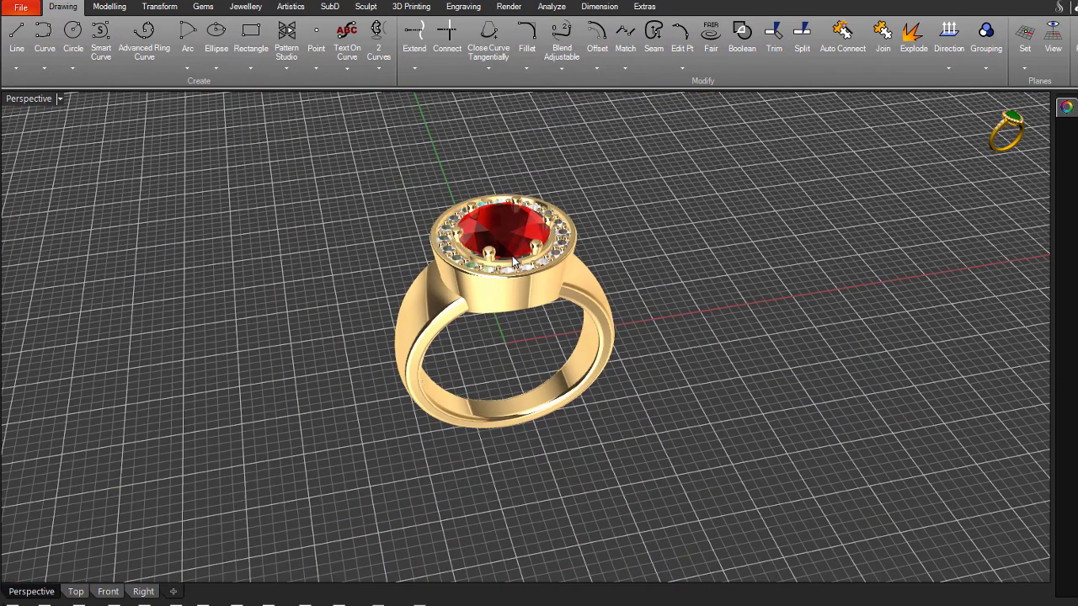
scroll(512, 261, up, 8)
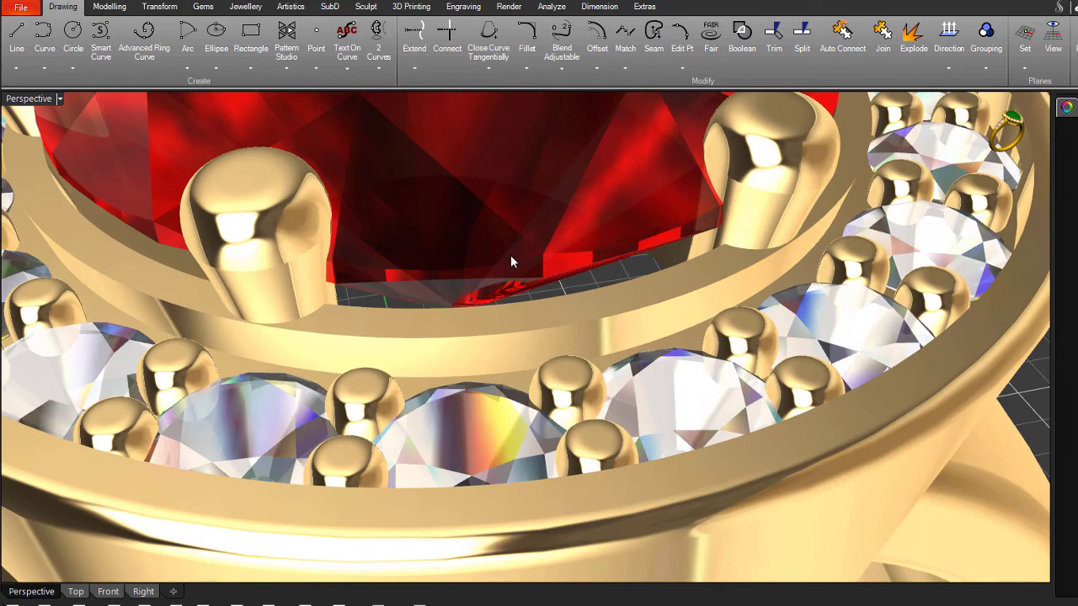
scroll(510, 261, down, 6)
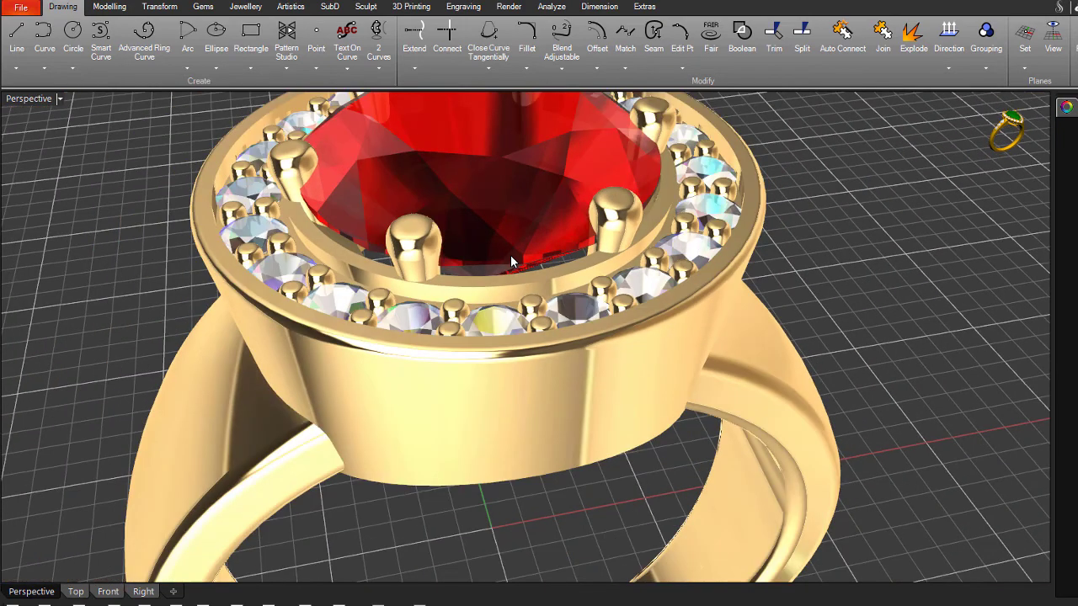
scroll(510, 261, down, 2)
scroll(511, 261, down, 2)
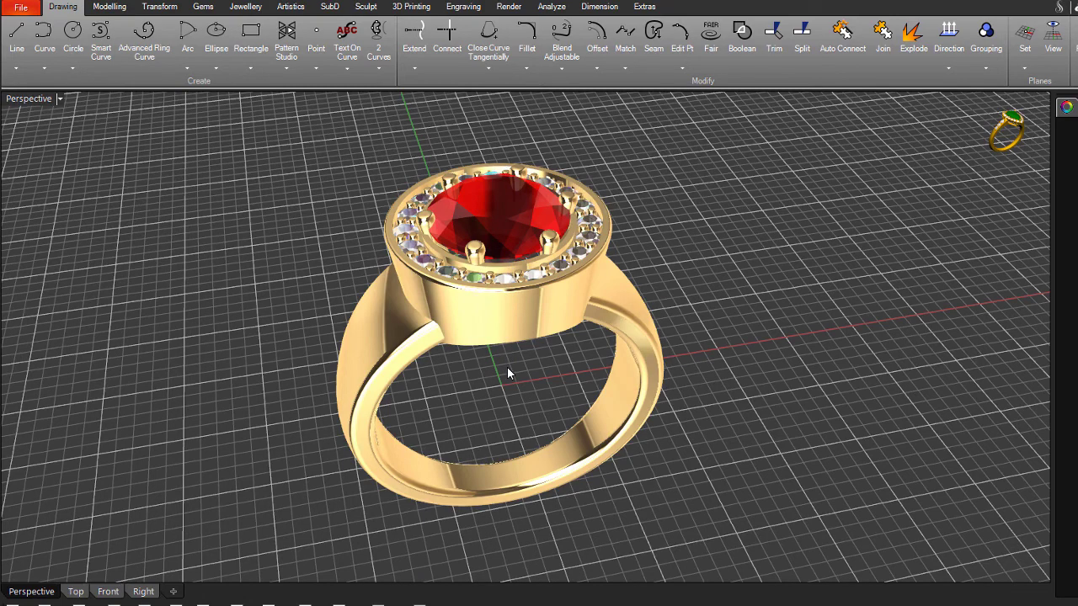
Tilt the Perspective view and zoom in and out on the inside of the ring's lower band
right_drag(507, 366, 508, 378)
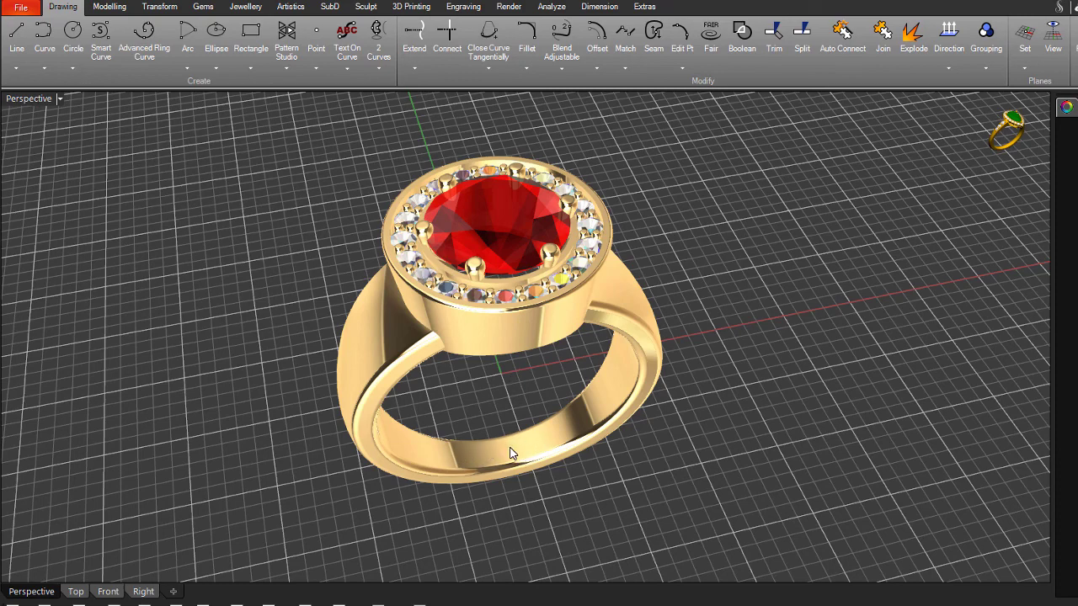
scroll(509, 453, up, 10)
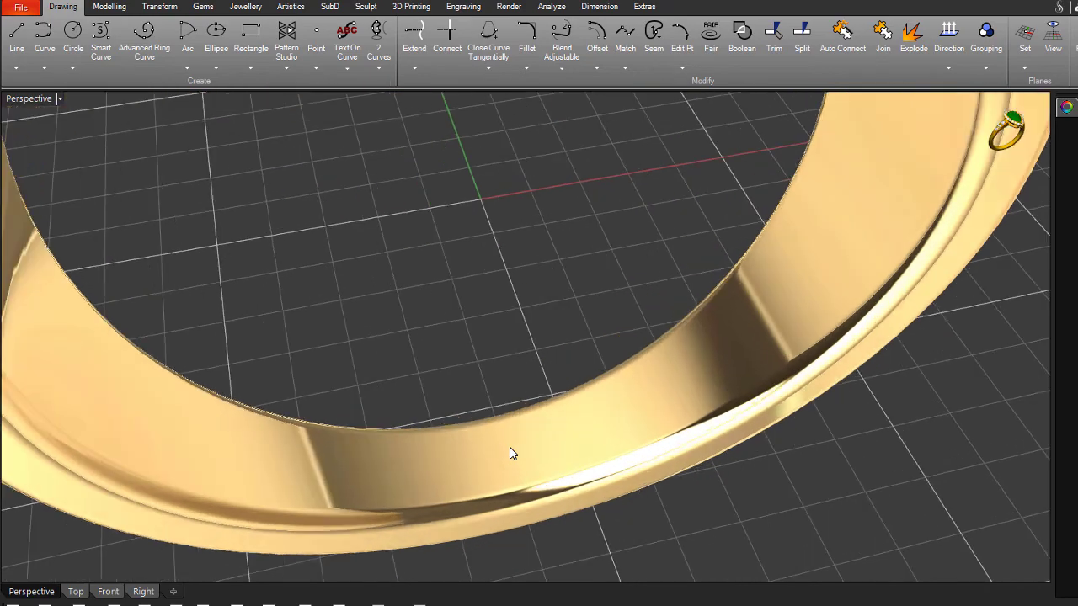
scroll(510, 453, down, 5)
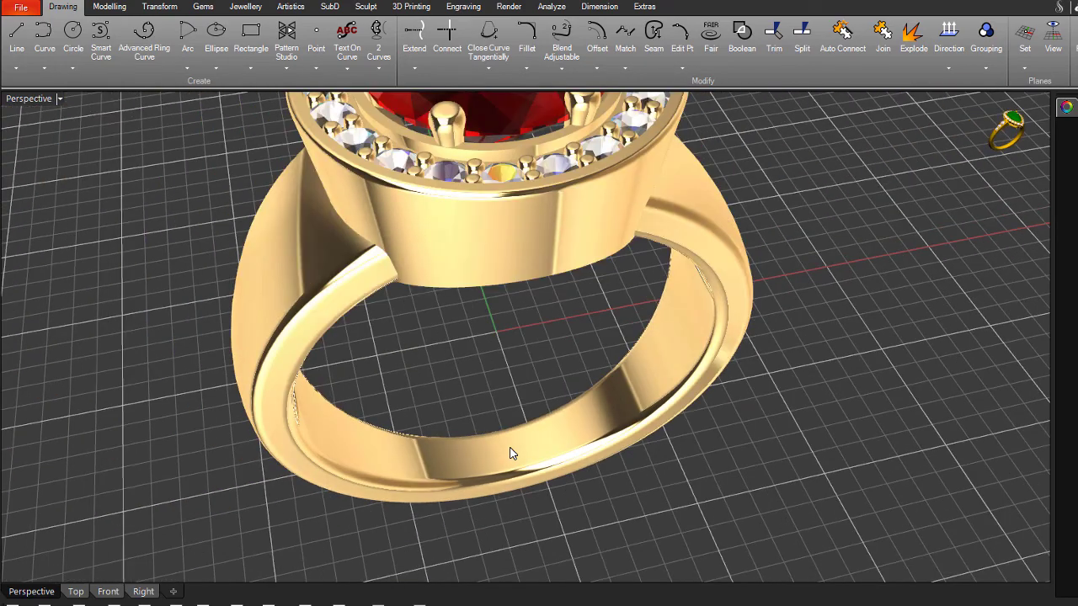
scroll(511, 453, up, 5)
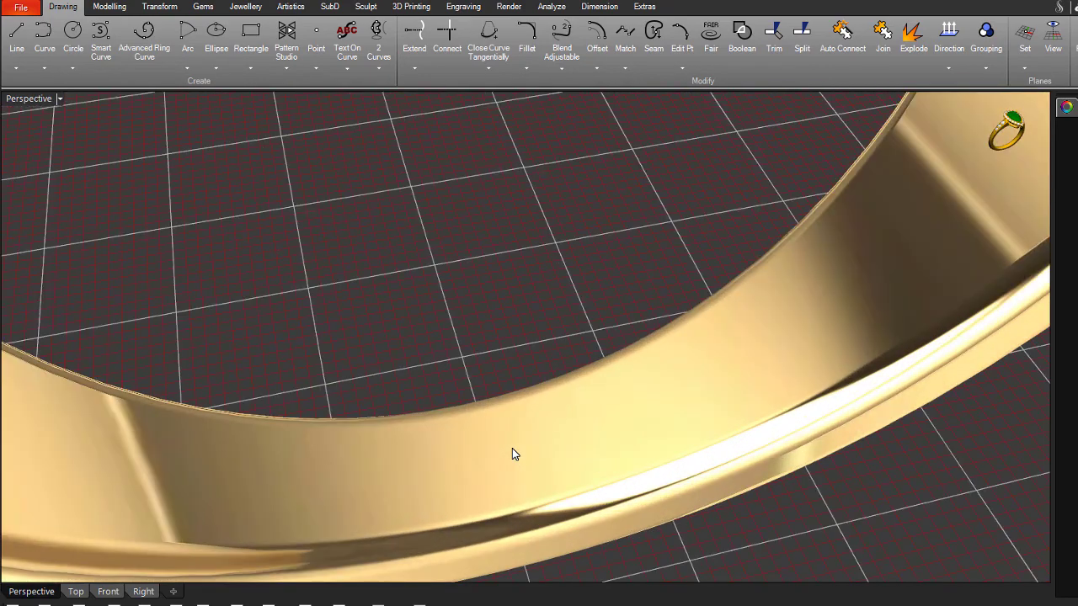
scroll(512, 453, down, 8)
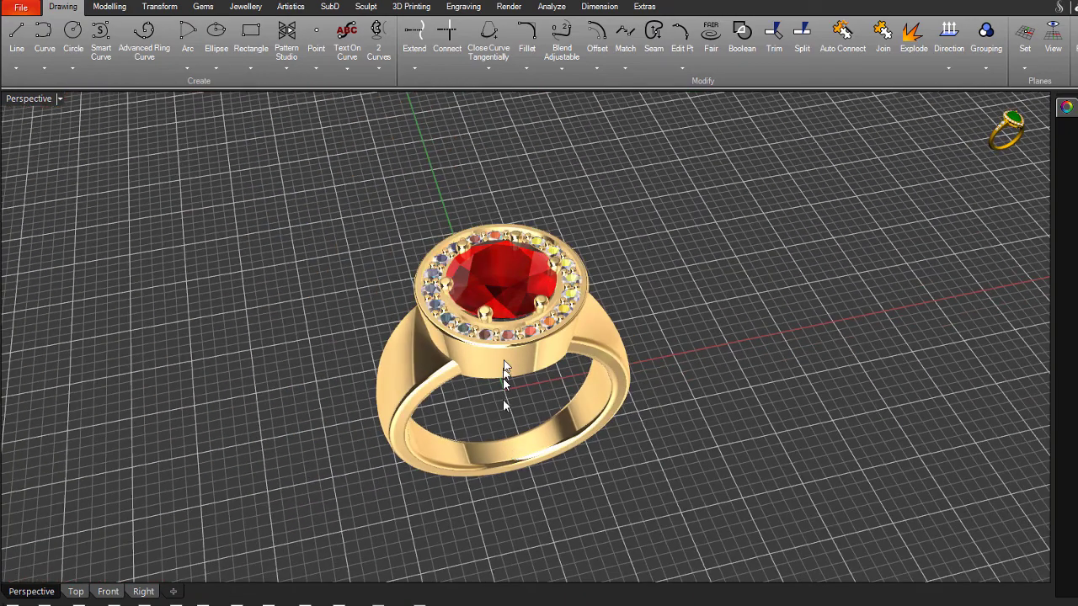
Orbit towards the top of the ring, zoom in closely on a rear prong of the centre stone, and zoom back out
right_drag(502, 241, 502, 264)
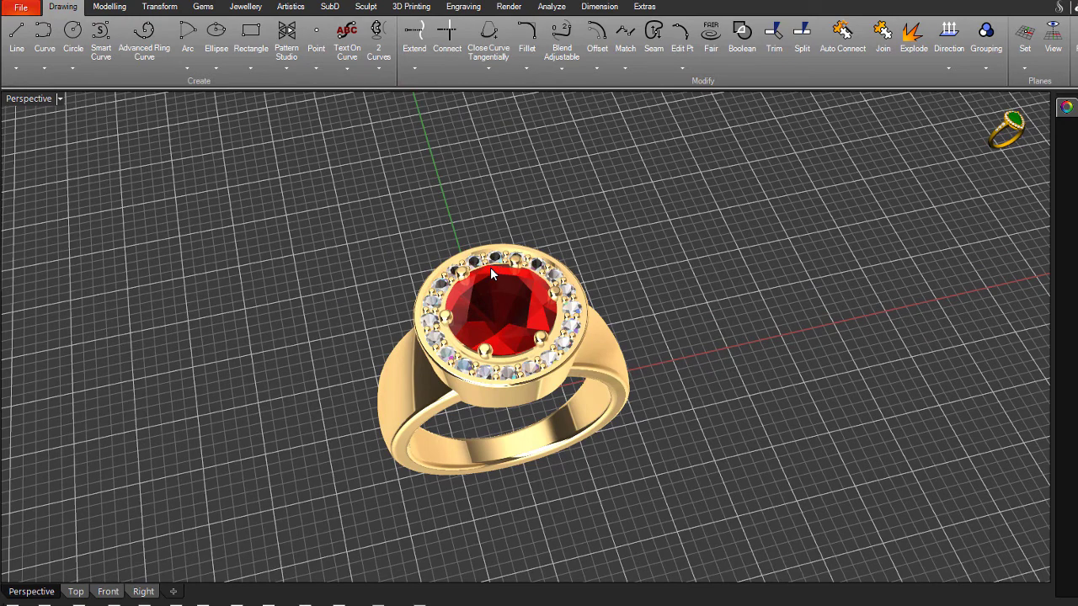
scroll(463, 276, up, 10)
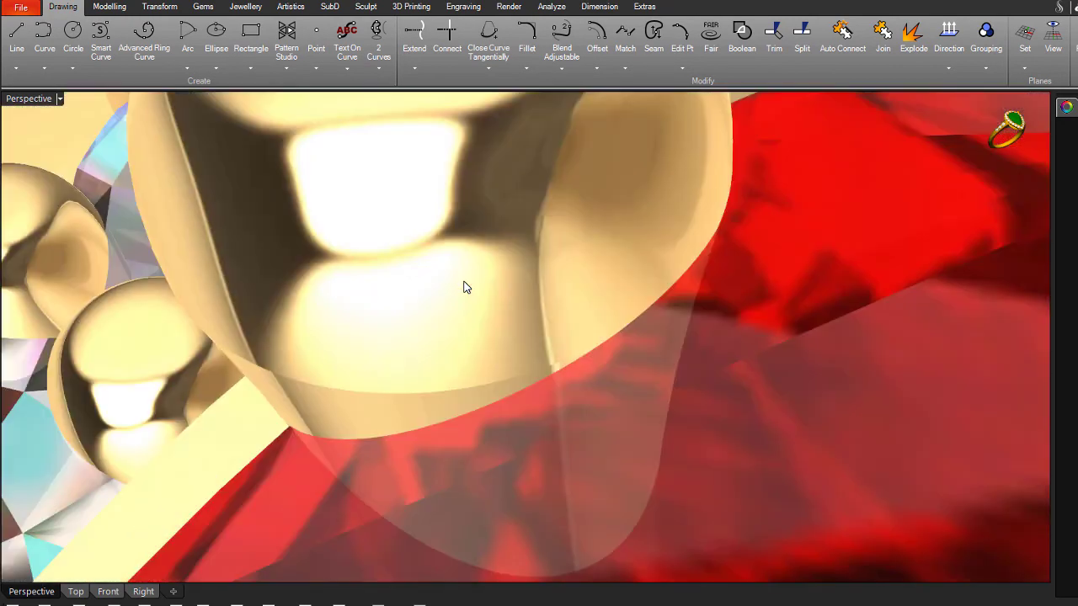
scroll(464, 286, down, 10)
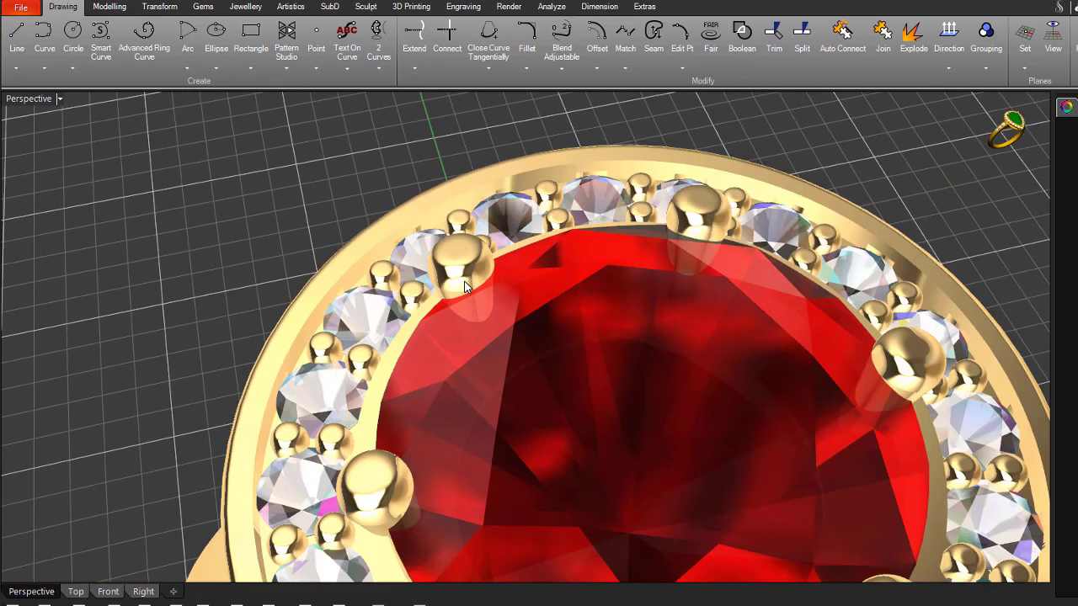
scroll(464, 280, down, 3)
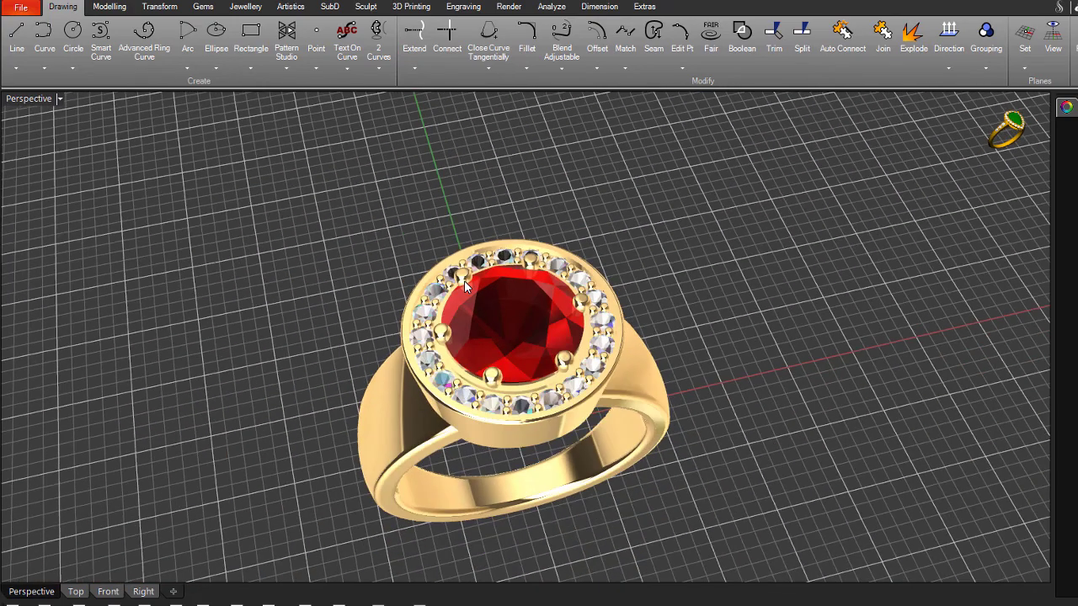
Examine the lower band up close, and zoom in on the prong at the right of the centre stone
scroll(534, 492, up, 5)
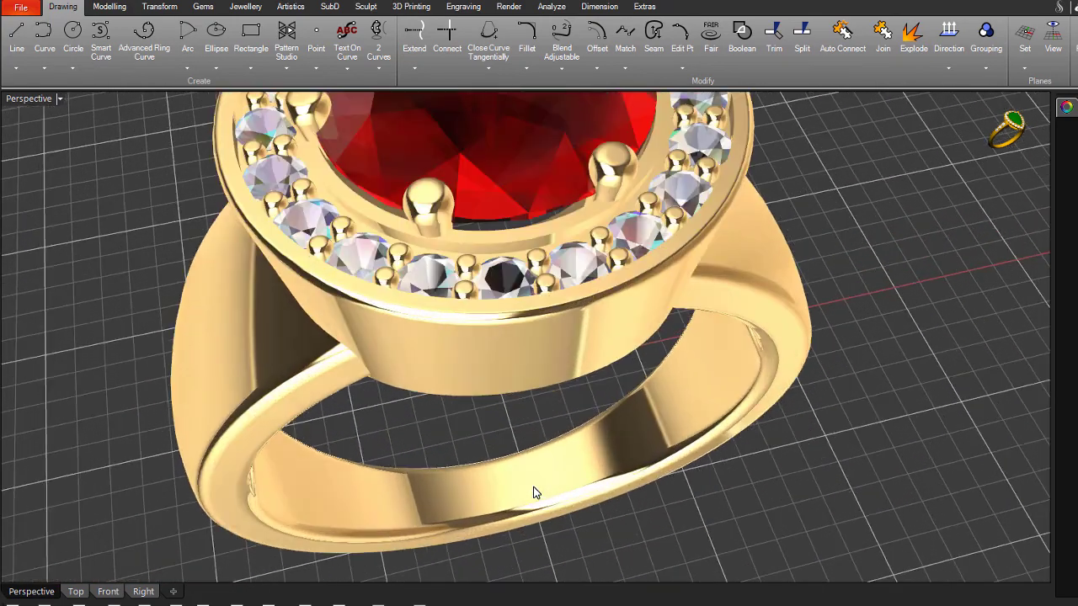
scroll(533, 493, up, 4)
scroll(534, 492, down, 8)
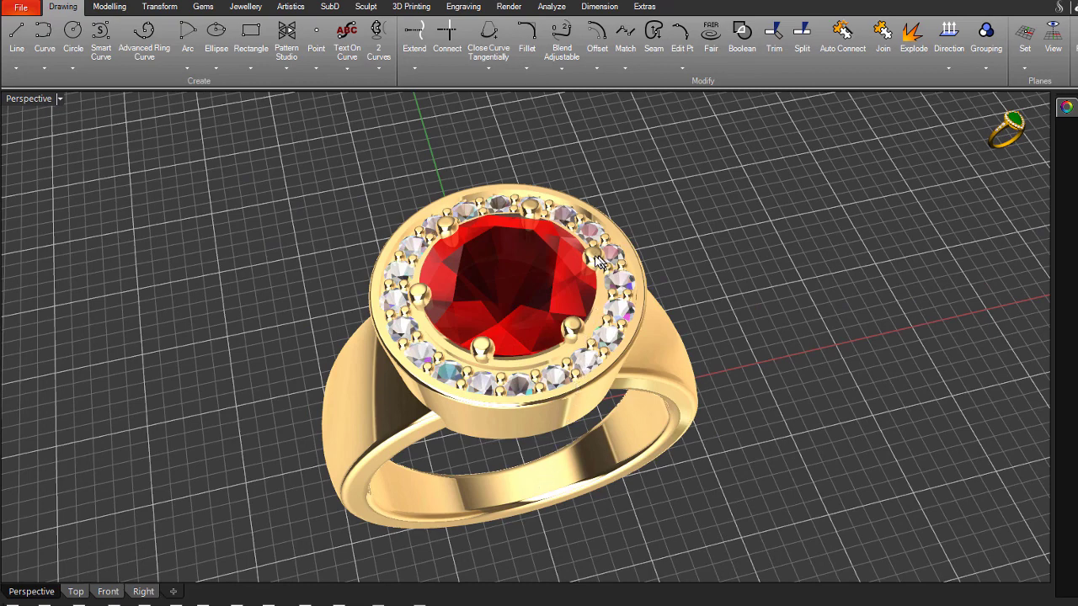
scroll(594, 263, up, 6)
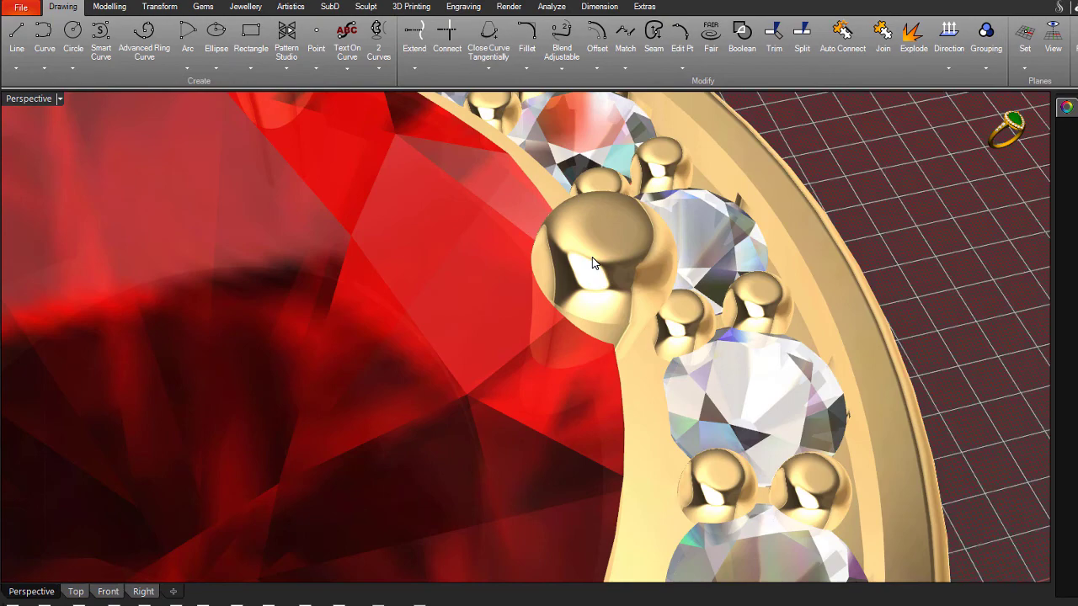
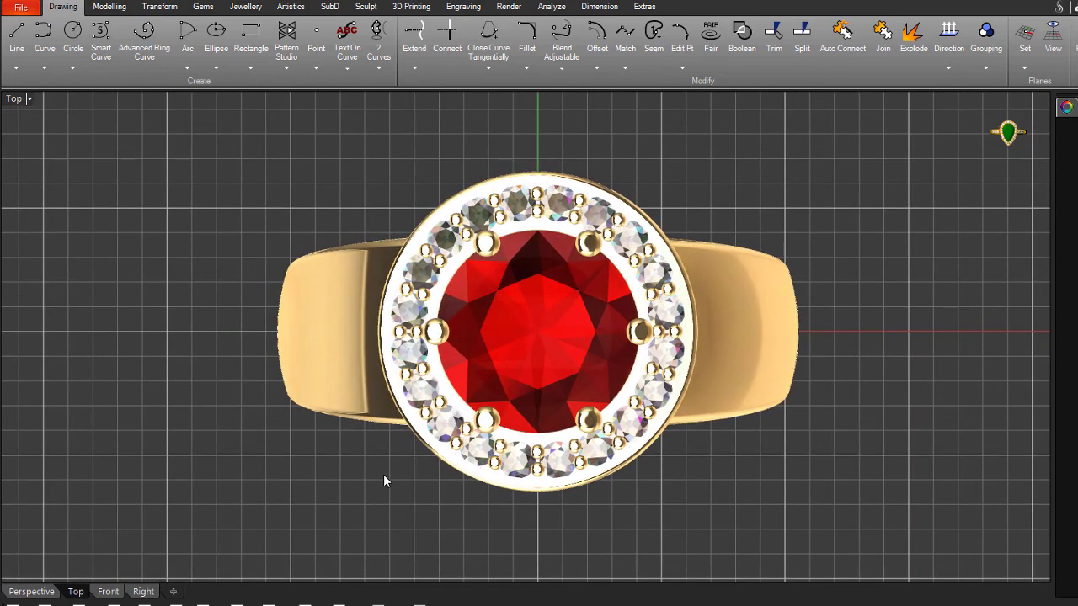
Pan the ring in the Top view, return to the Perspective view and orbit around the ring
right_drag(385, 481, 363, 469)
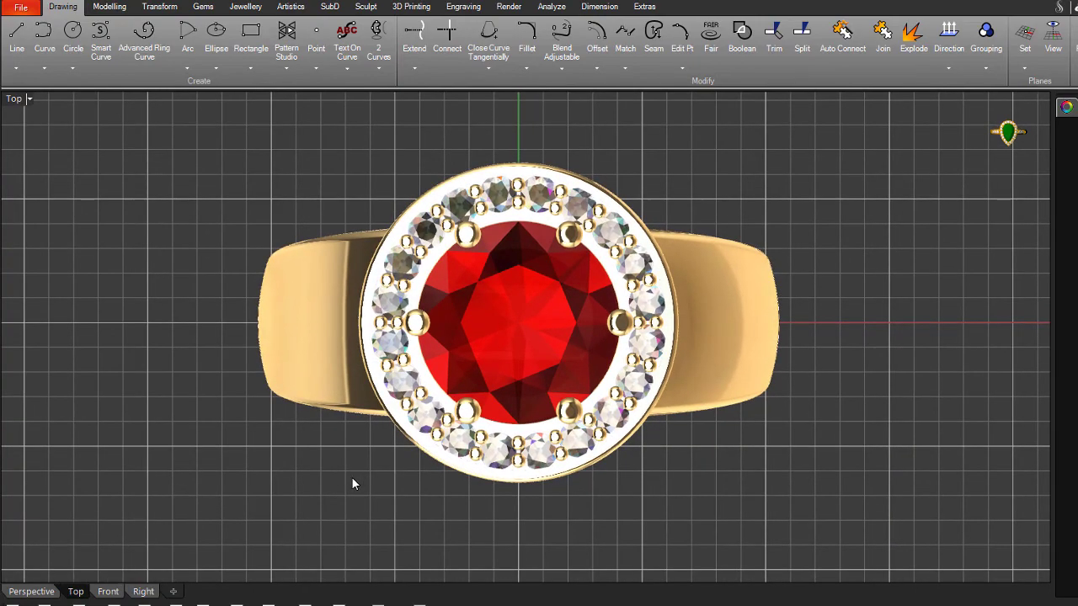
click(31, 592)
right_drag(207, 516, 271, 480)
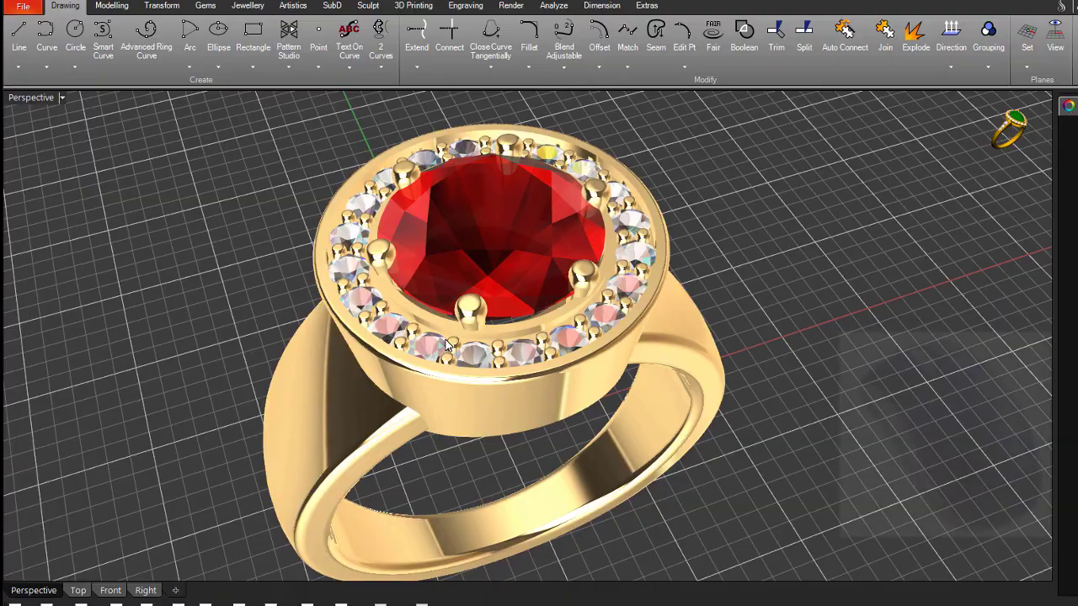
mouse_move(446, 345)
right_down()
mouse_move(371, 354)
mouse_move(472, 362)
mouse_move(438, 370)
mouse_move(356, 457)
mouse_move(345, 303)
mouse_move(411, 331)
mouse_move(534, 334)
mouse_move(500, 320)
mouse_move(452, 354)
mouse_move(400, 364)
mouse_move(421, 330)
mouse_move(510, 312)
mouse_move(506, 333)
mouse_move(415, 352)
mouse_move(441, 343)
right_up()
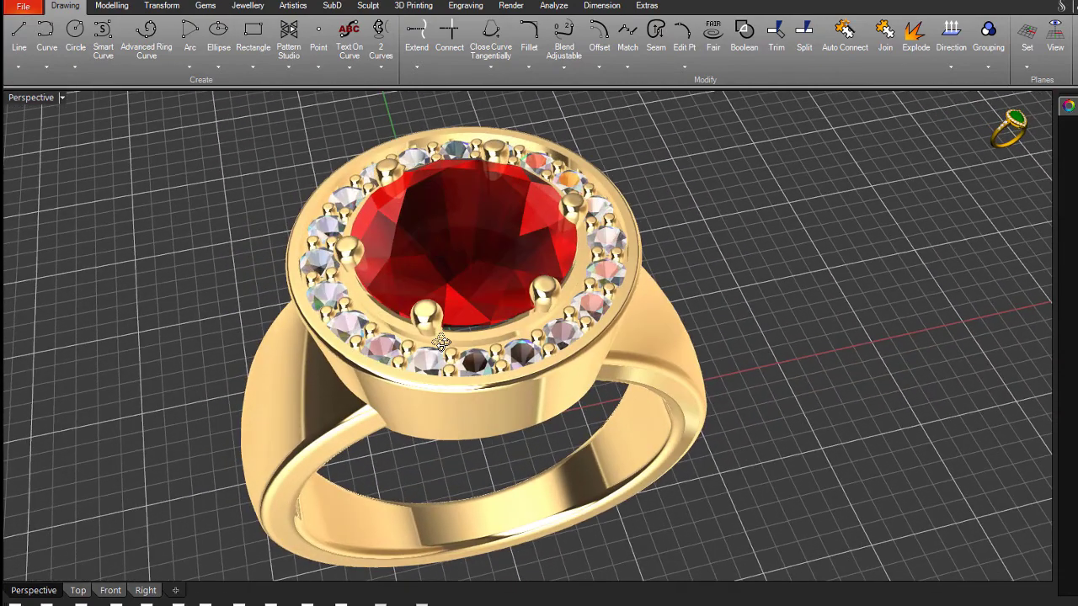
right_drag(444, 339, 413, 286)
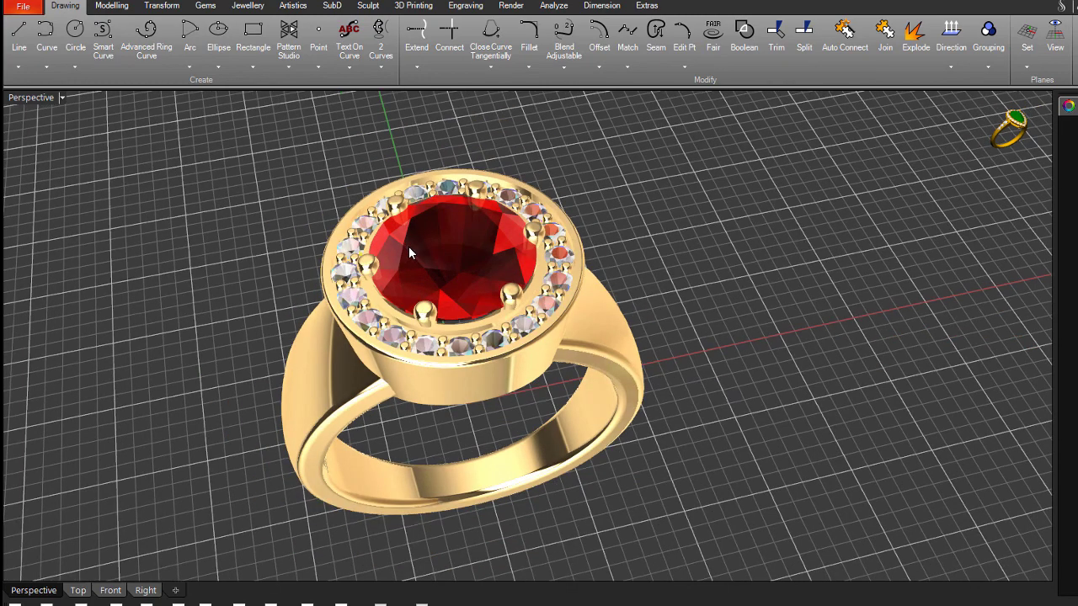
Zoom in on the prong at the centre stone's left edge, orbit around it and zoom back out
scroll(364, 263, up, 5)
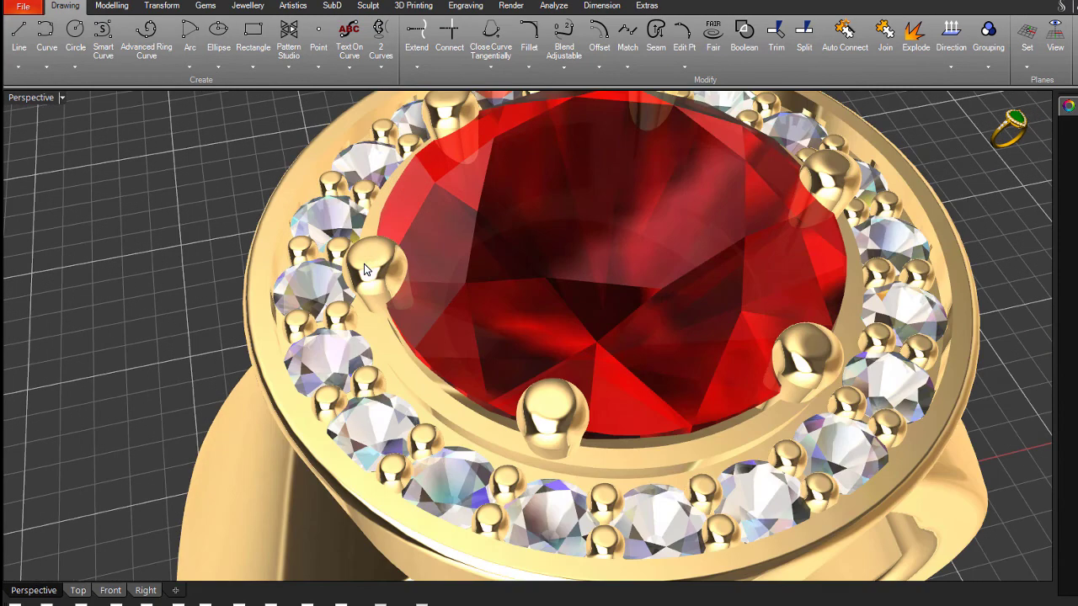
scroll(363, 264, up, 3)
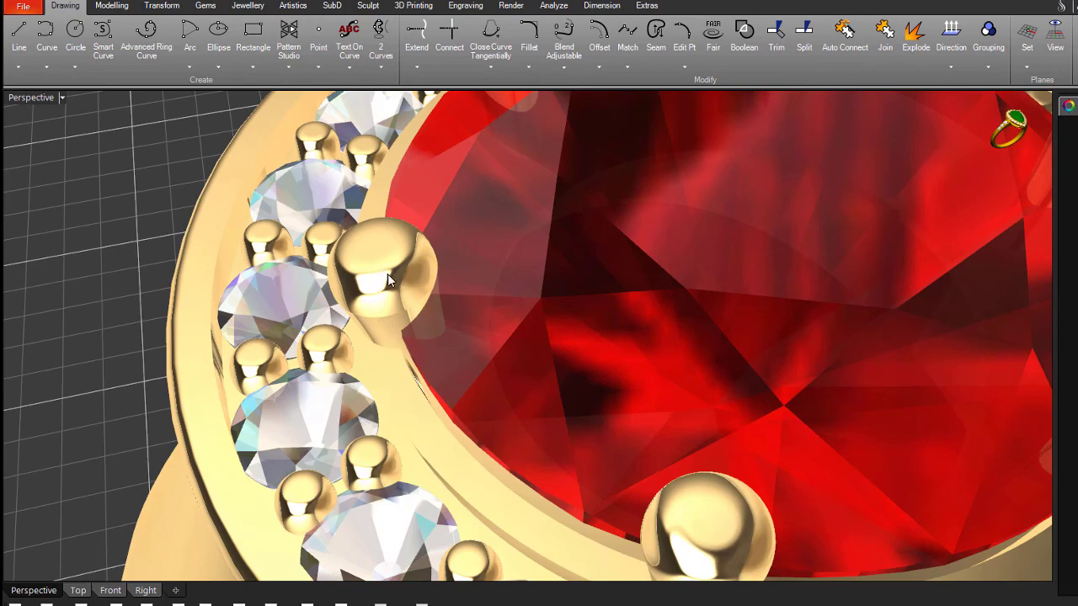
right_drag(409, 281, 414, 259)
scroll(414, 258, down, 10)
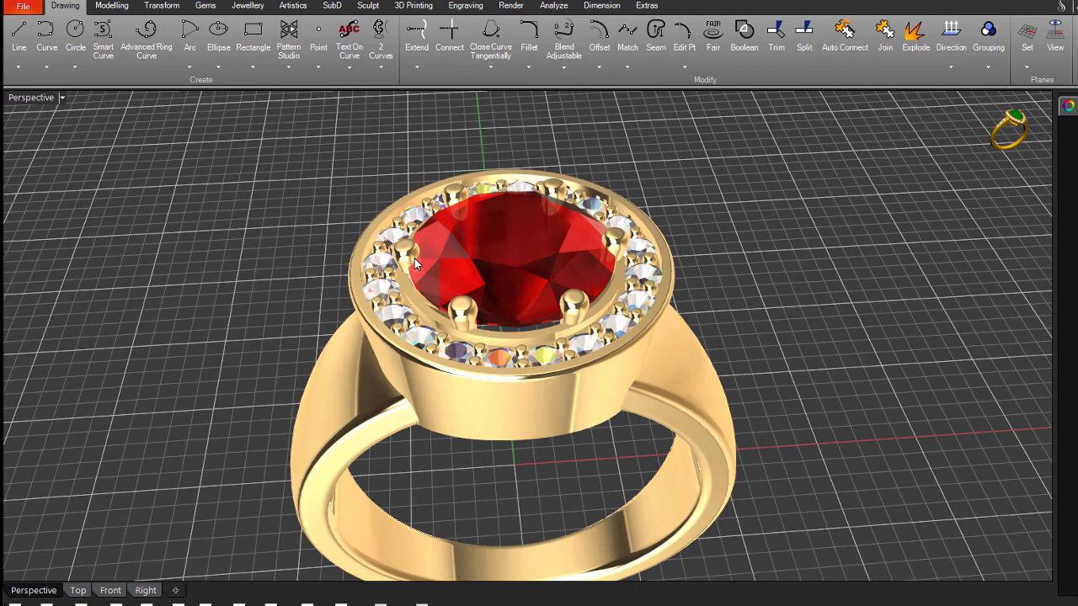
Zoom in on the front-right prong, orbit to see the setting from another side and zoom out to the whole ring
scroll(572, 316, up, 6)
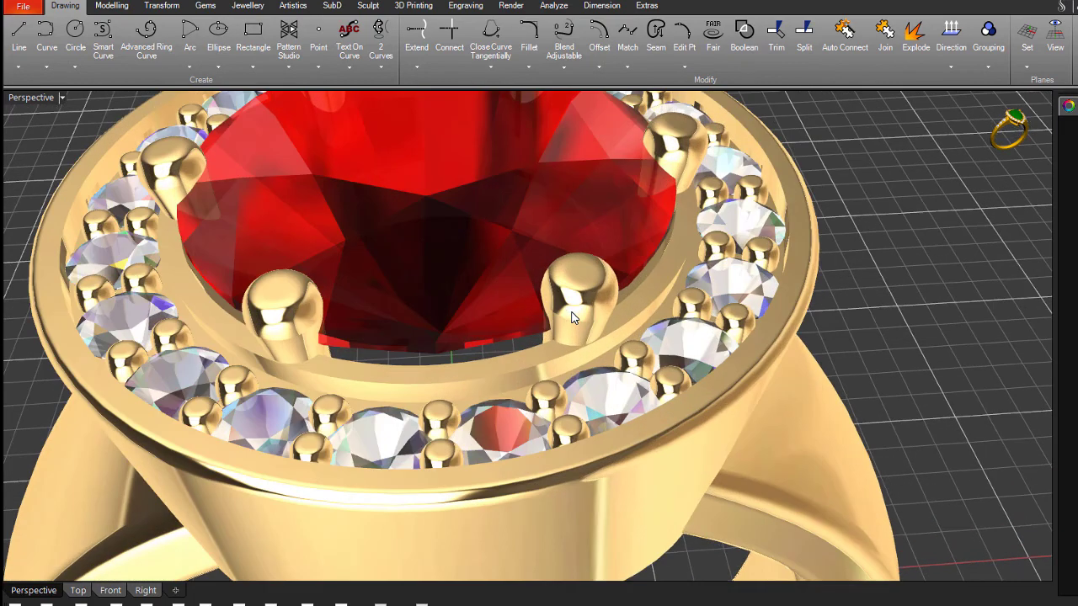
scroll(572, 317, up, 3)
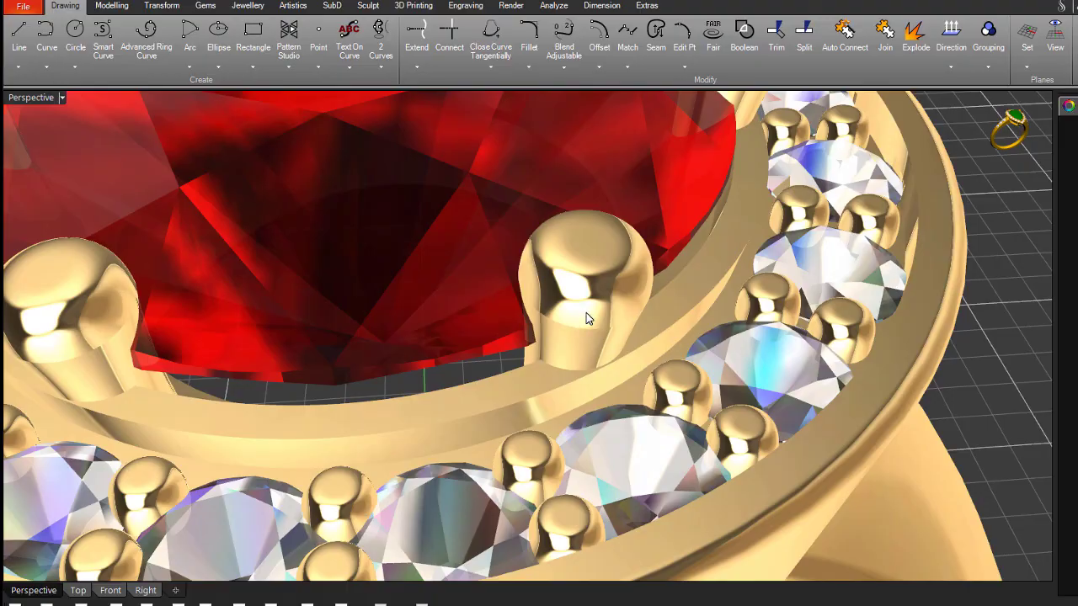
right_drag(586, 313, 504, 336)
scroll(504, 336, down, 10)
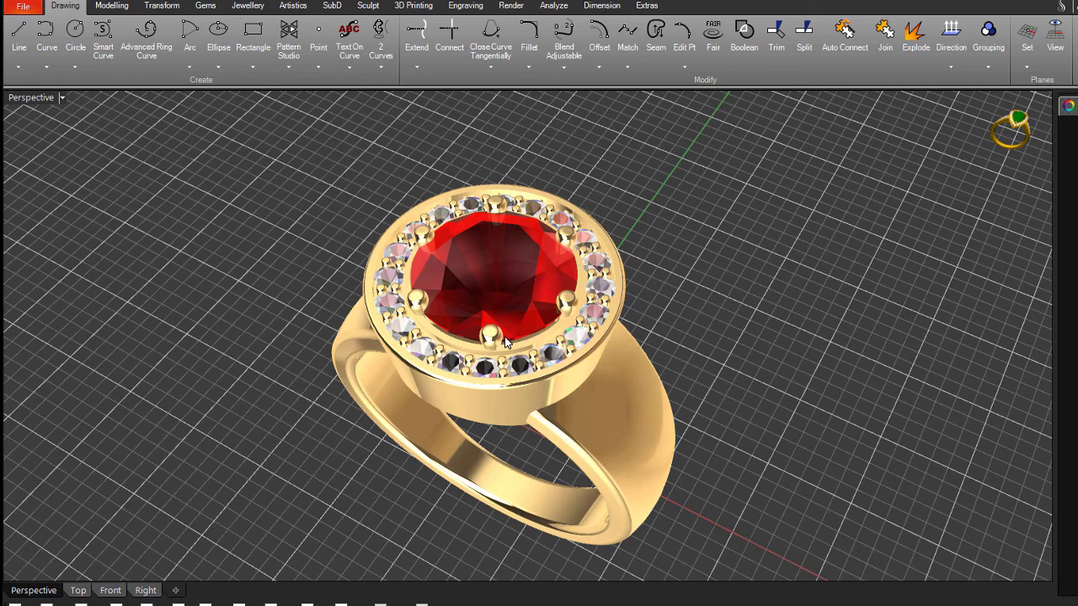
Switch to the Top view, pan the ring sideways and return to the Perspective view
click(78, 590)
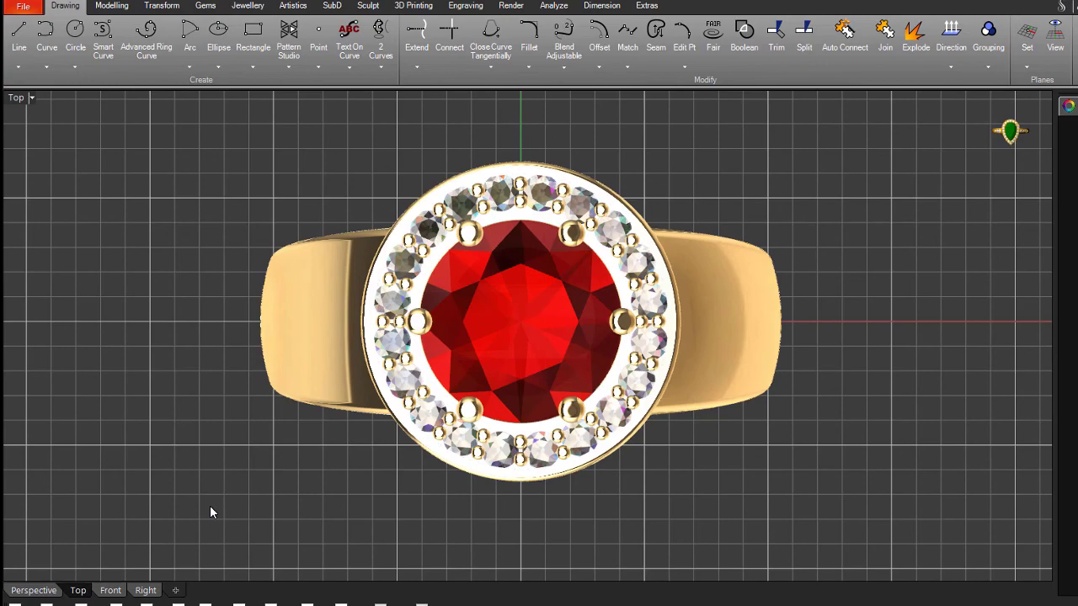
right_drag(438, 480, 405, 474)
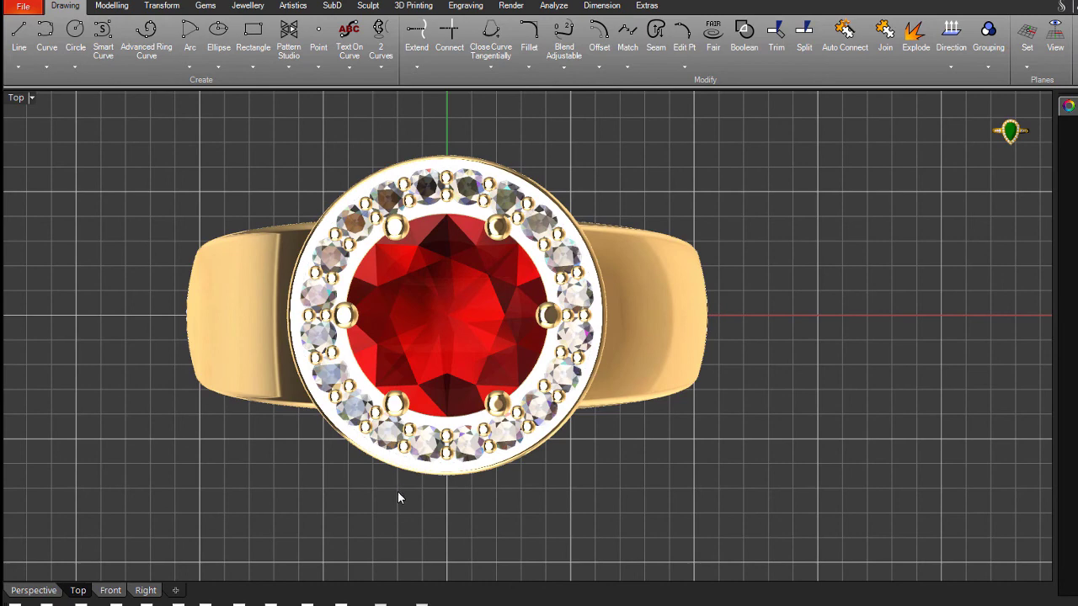
click(33, 590)
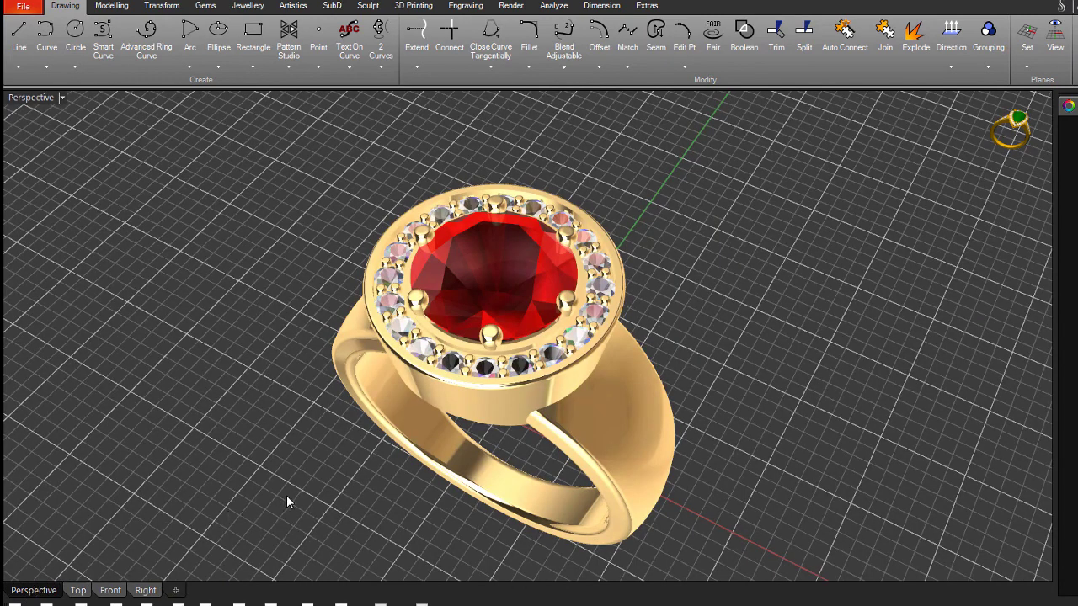
Pan the ring within the Perspective view without rotating it, and examine the shank's side shoulder up close
scroll(308, 389, up, 3)
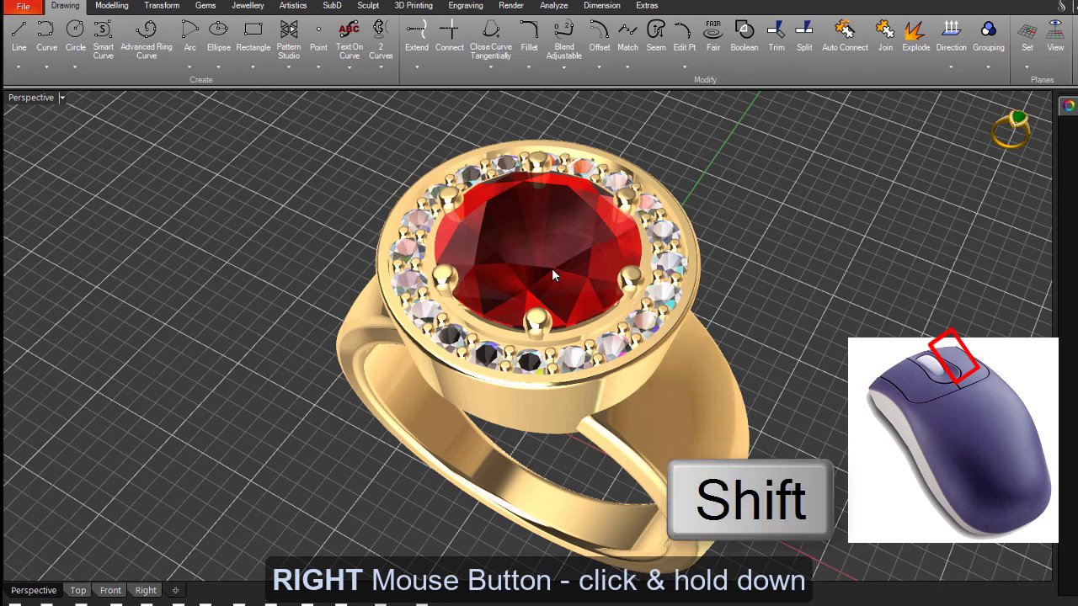
shift+right_drag(551, 269, 439, 211)
scroll(592, 423, up, 5)
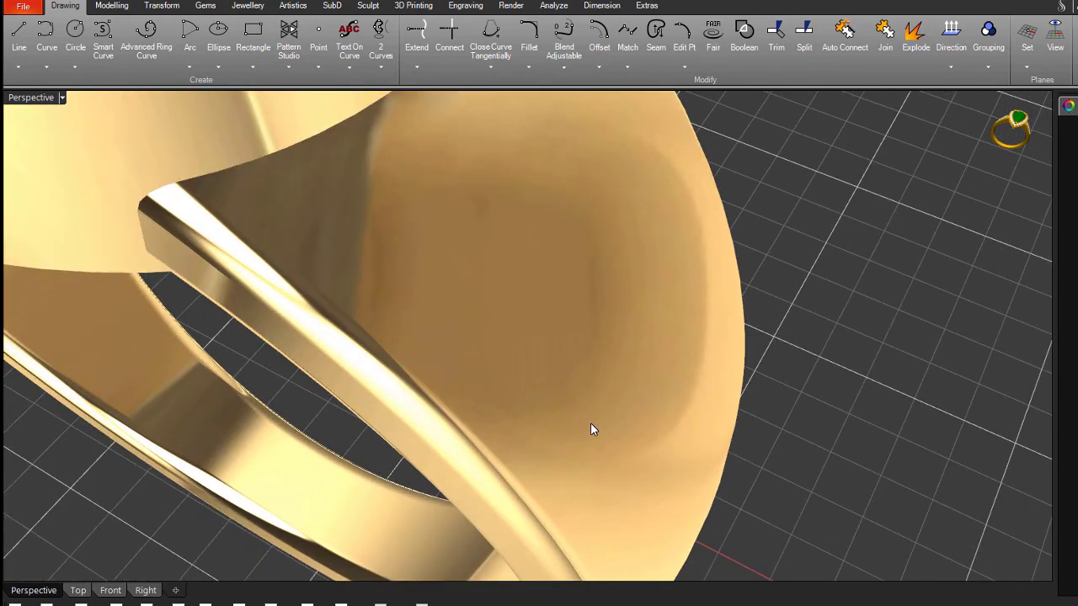
scroll(590, 424, down, 2)
scroll(590, 424, down, 3)
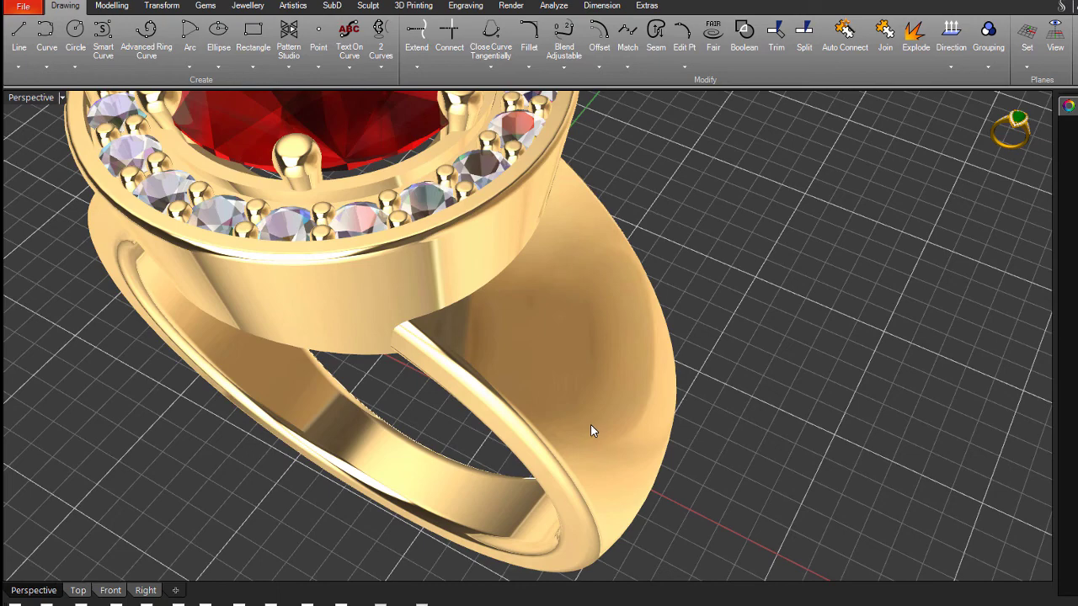
mouse_move(570, 409)
shift+right_down()
mouse_move(657, 452)
mouse_move(558, 400)
shift+right_up()
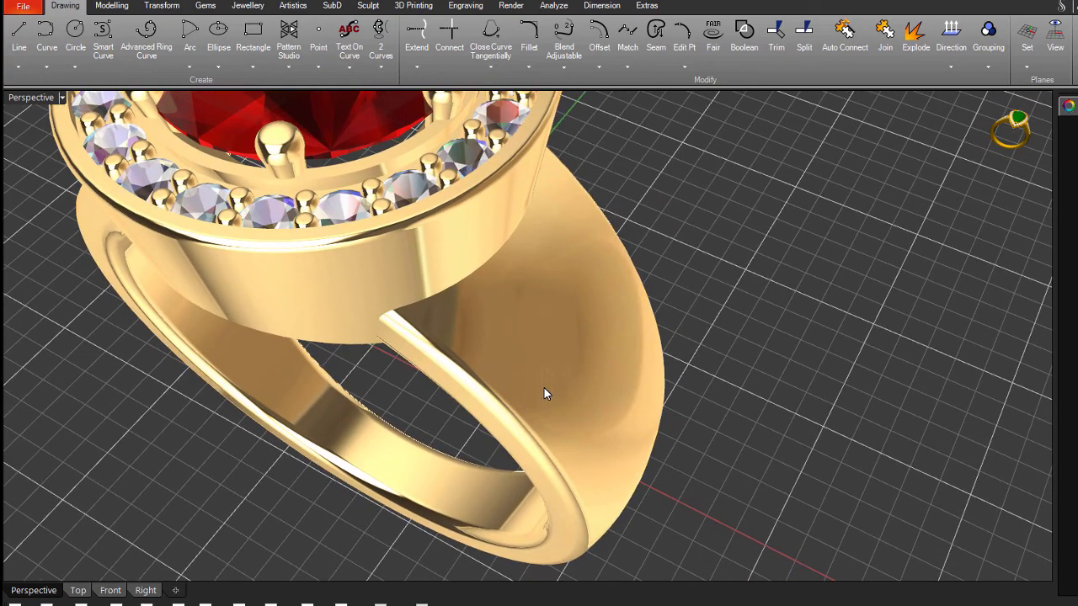
Pan and zoom out to see the whole ring, orbit around it and zoom in on the gem setting from above
shift+right_drag(544, 389, 695, 470)
scroll(657, 508, down, 5)
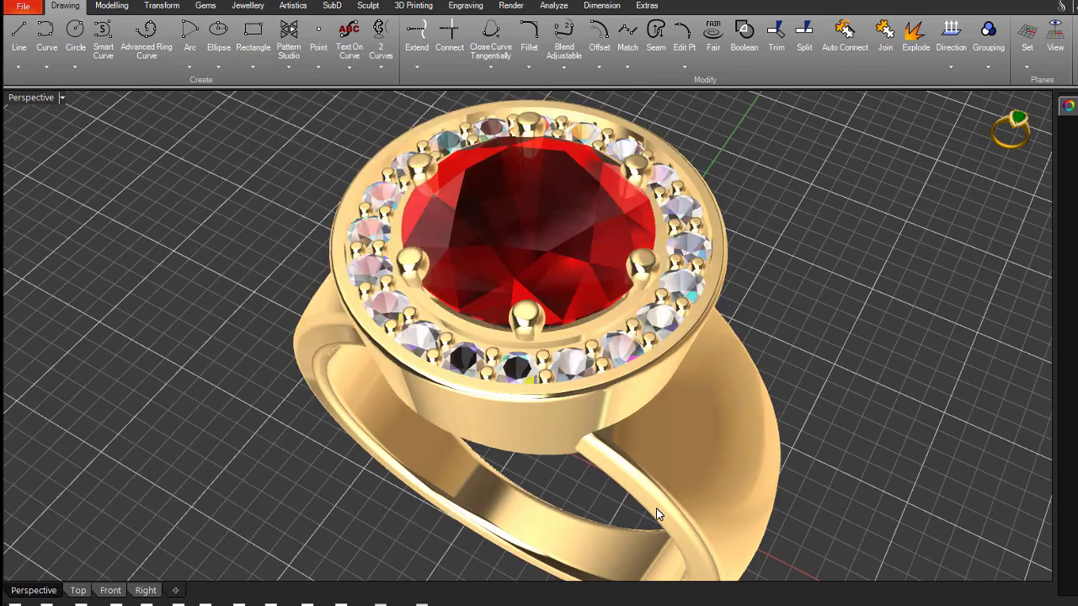
right_drag(649, 516, 581, 438)
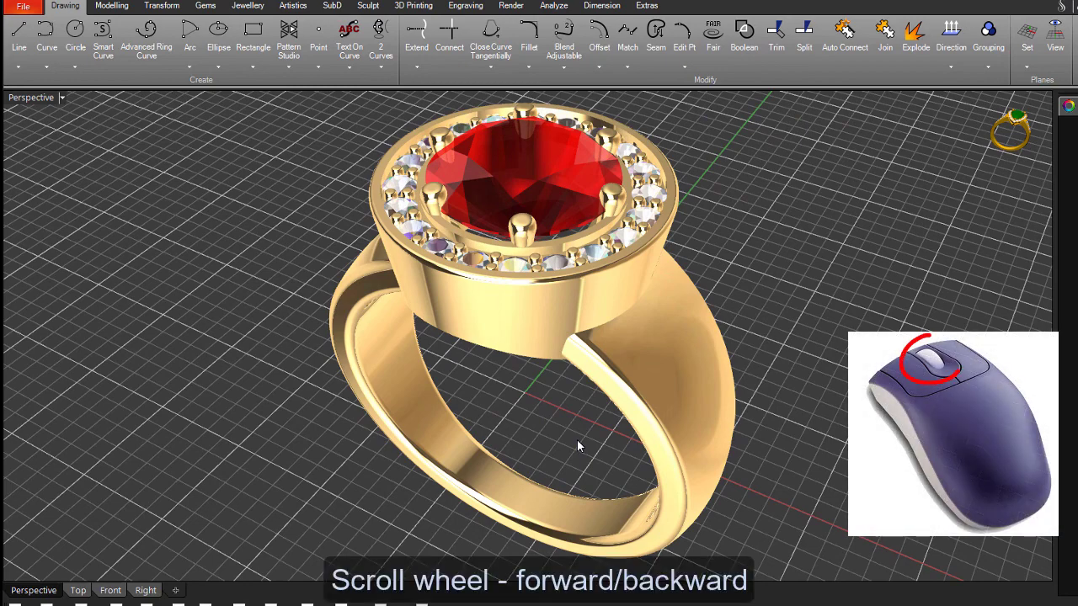
right_drag(547, 442, 546, 404)
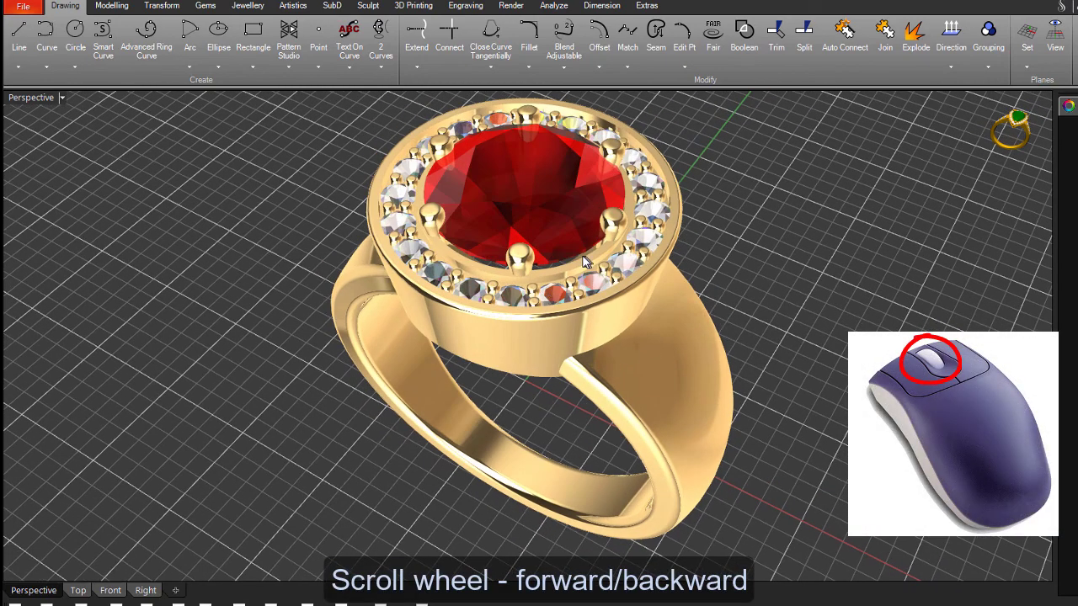
scroll(586, 262, up, 2)
right_drag(580, 268, 581, 292)
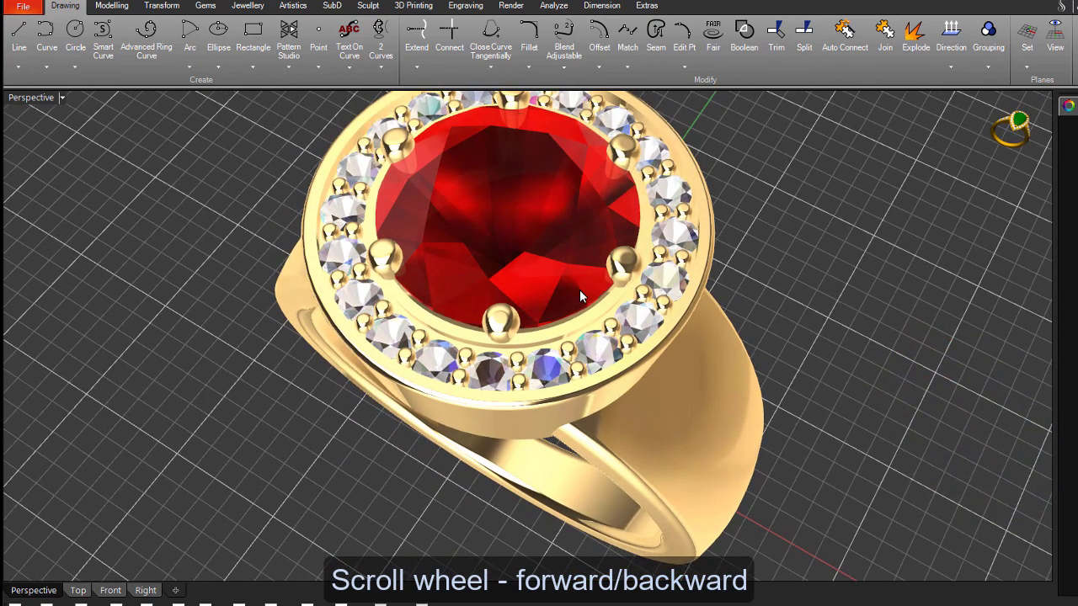
Select the six prongs around the centre stone, switch the selection to the red centre stone and deselect it
click(621, 152)
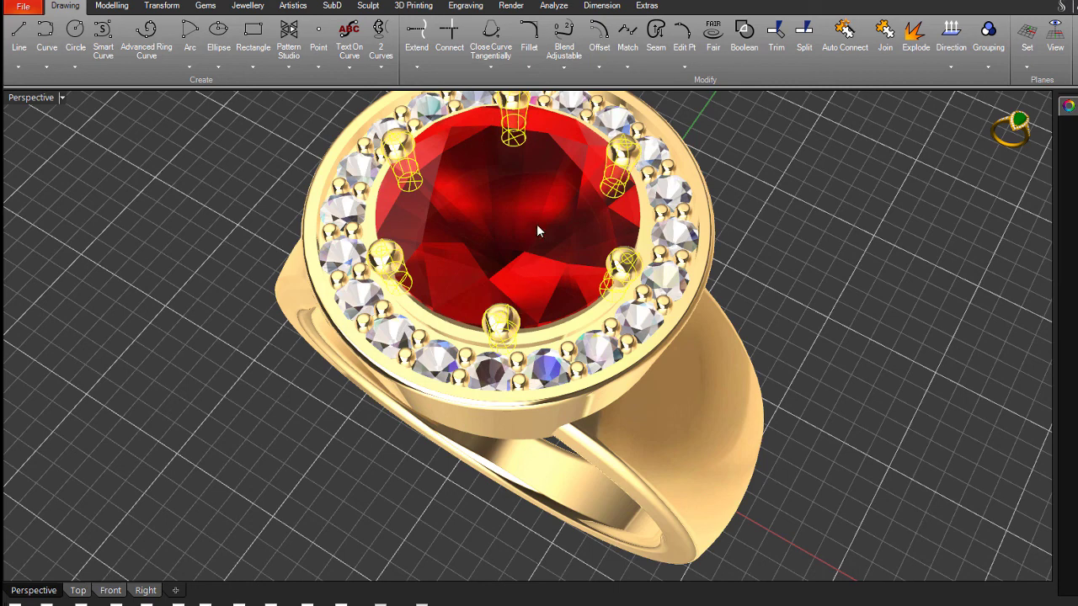
click(470, 222)
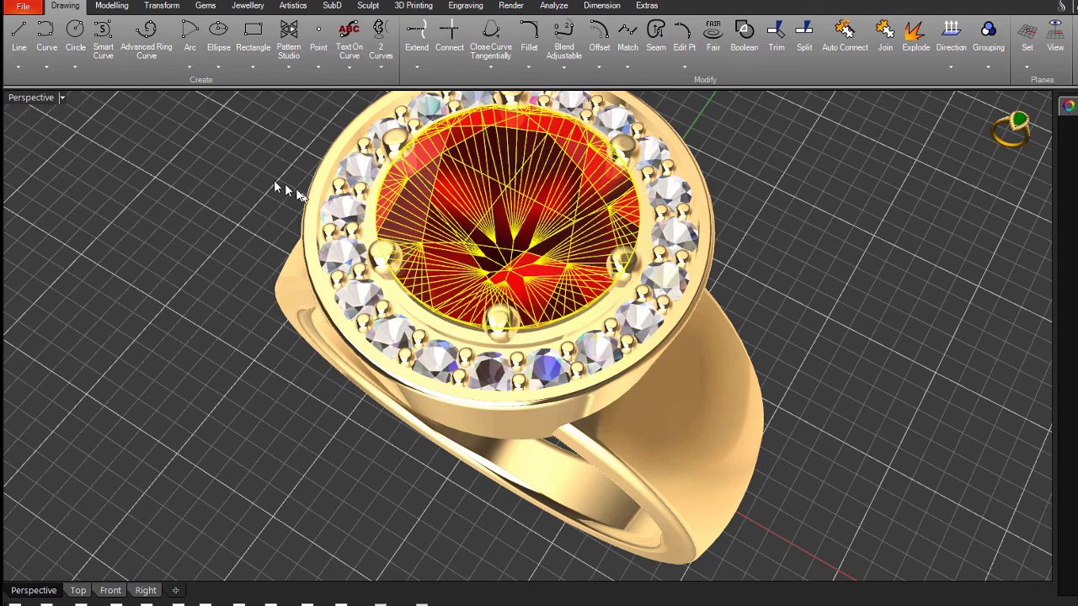
click(250, 171)
Bring up the overlapping-object choices on three of the small halo gems and dismiss them without selecting anything
right_click(339, 213)
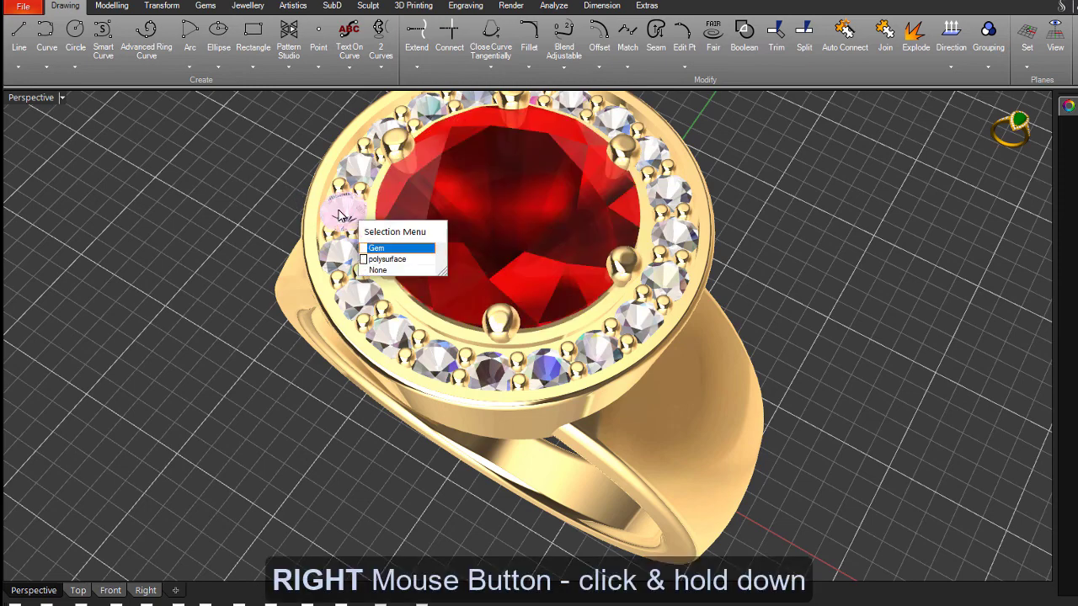
right_click(352, 299)
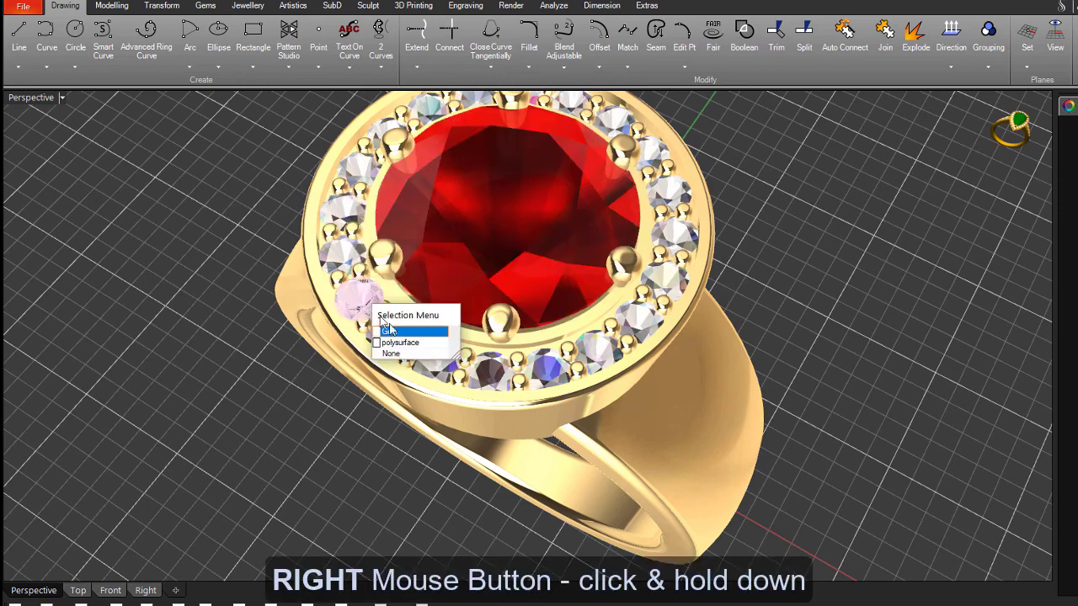
right_click(493, 375)
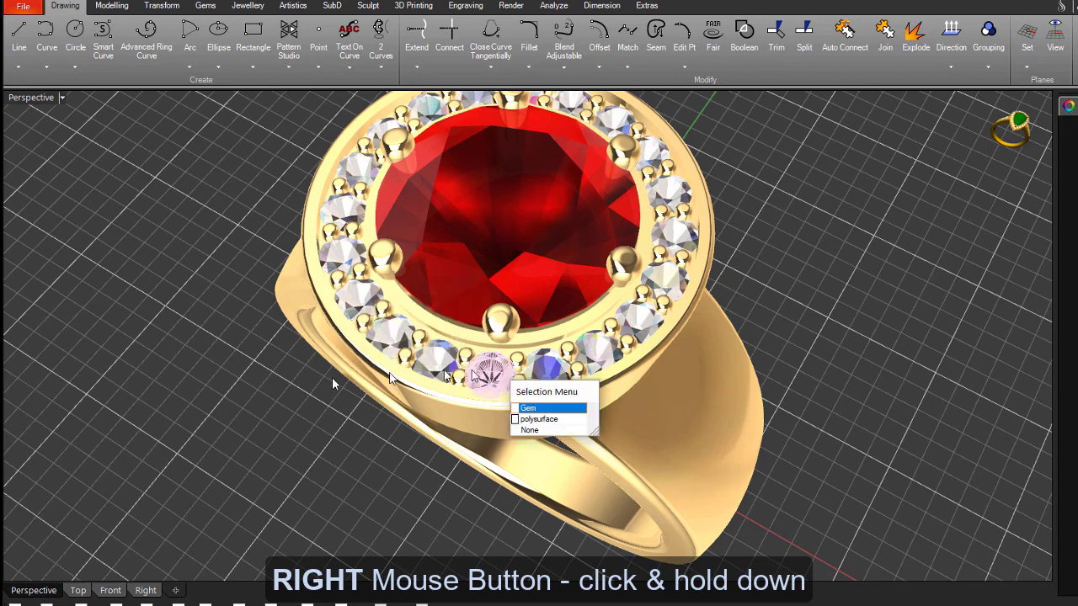
click(245, 389)
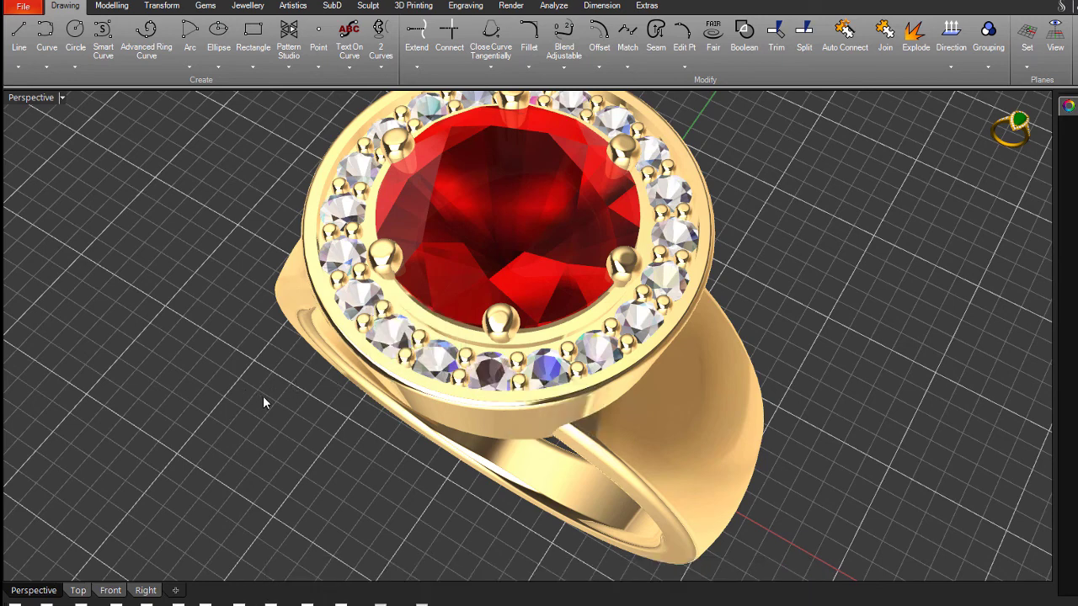
Select one small gem at the halo's lower left, choosing Gem from the overlapping objects
key(shift)
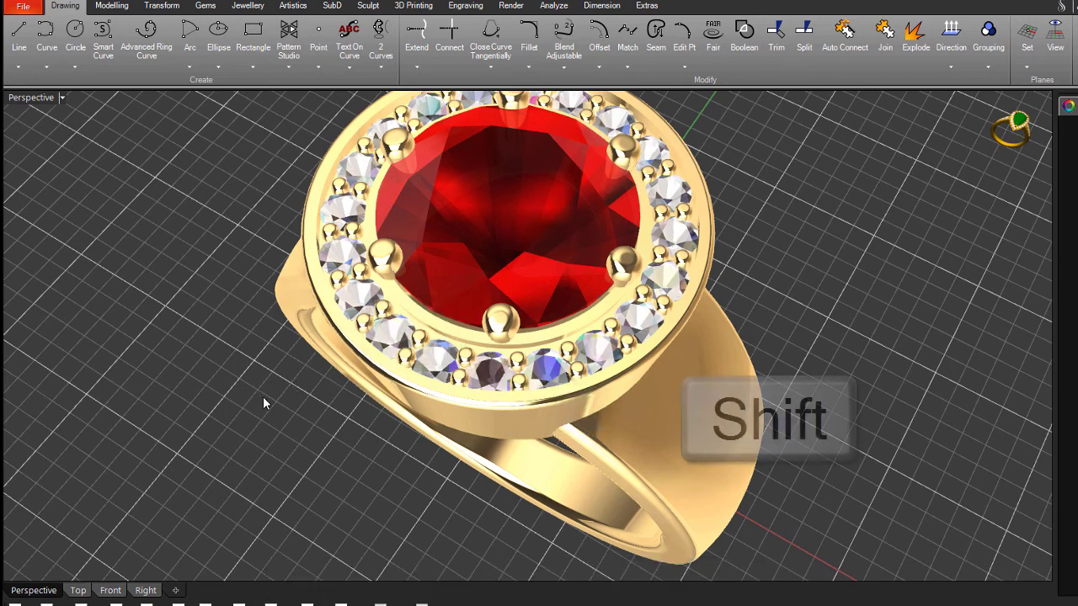
shift+click(390, 345)
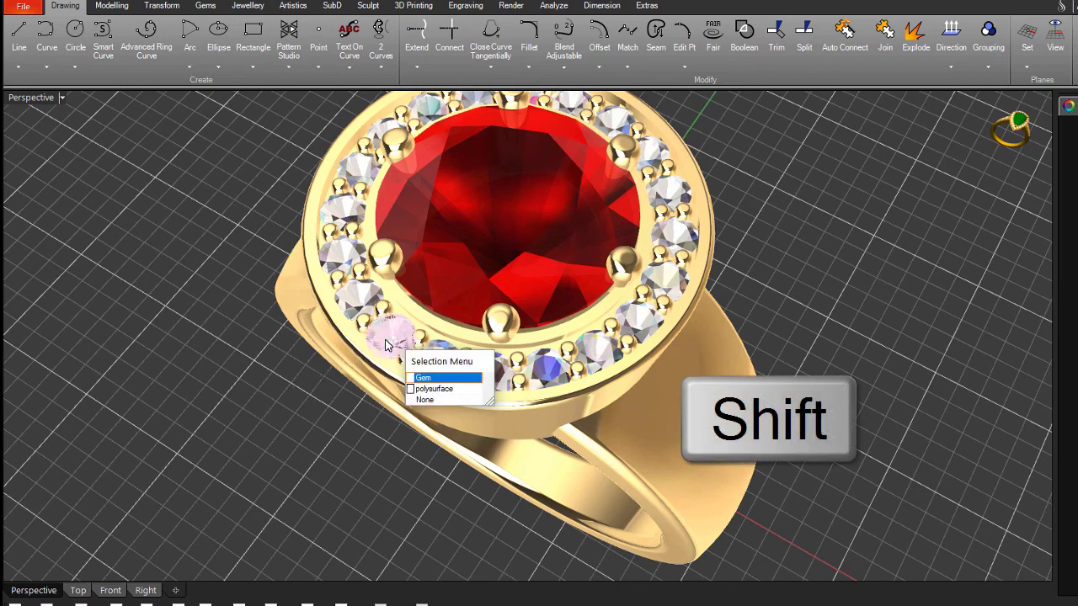
click(423, 377)
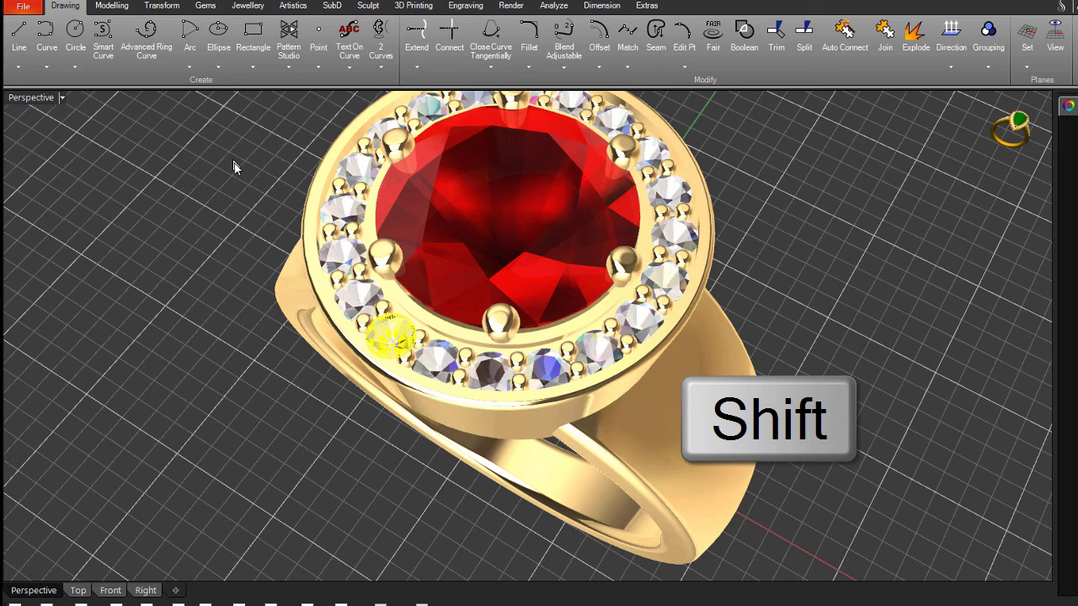
Select the red centre stone together with its prongs and clear the selection
shift+click(507, 215)
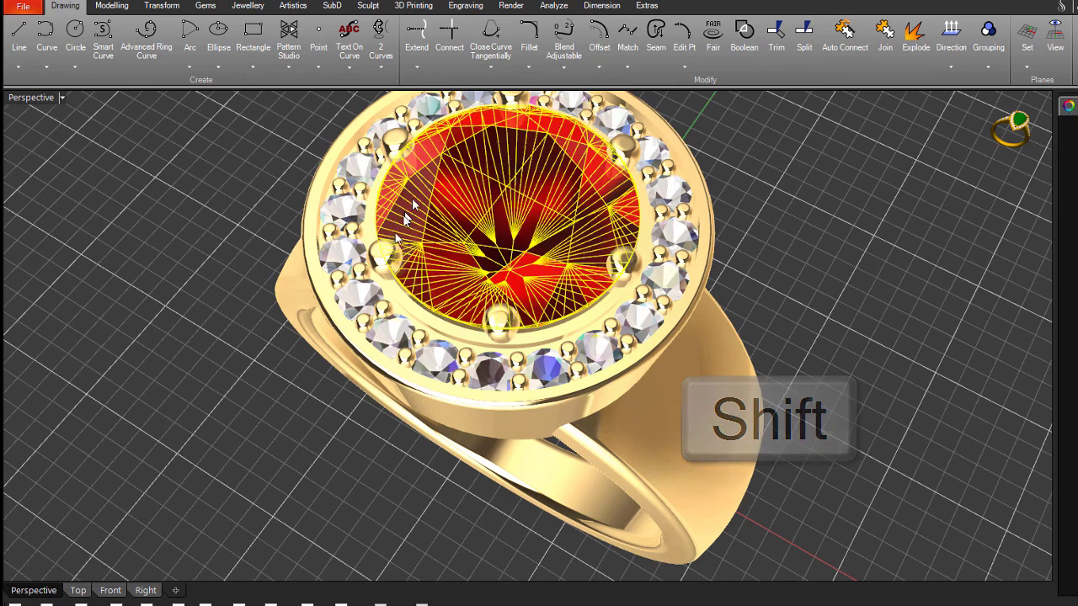
click(378, 265)
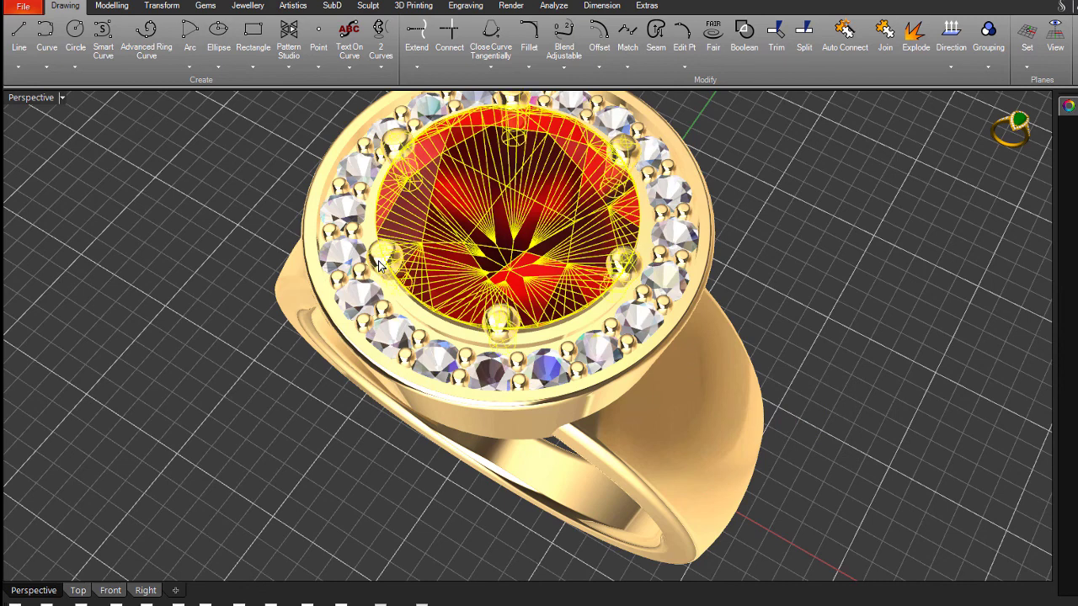
click(210, 185)
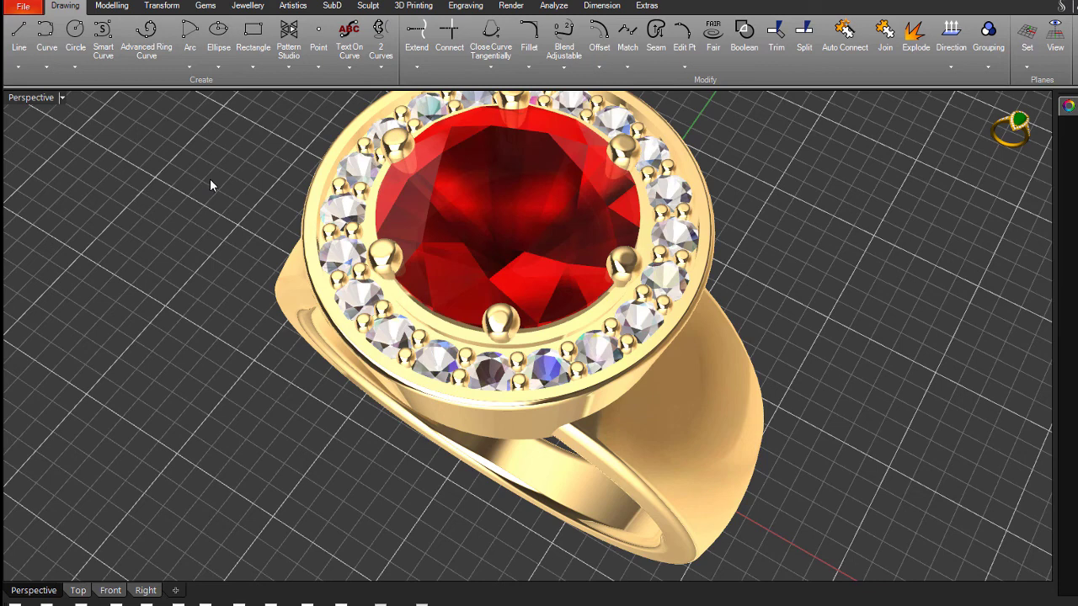
Select the centre stone, add the prongs and the ring body to the selection, and deselect everything
click(440, 238)
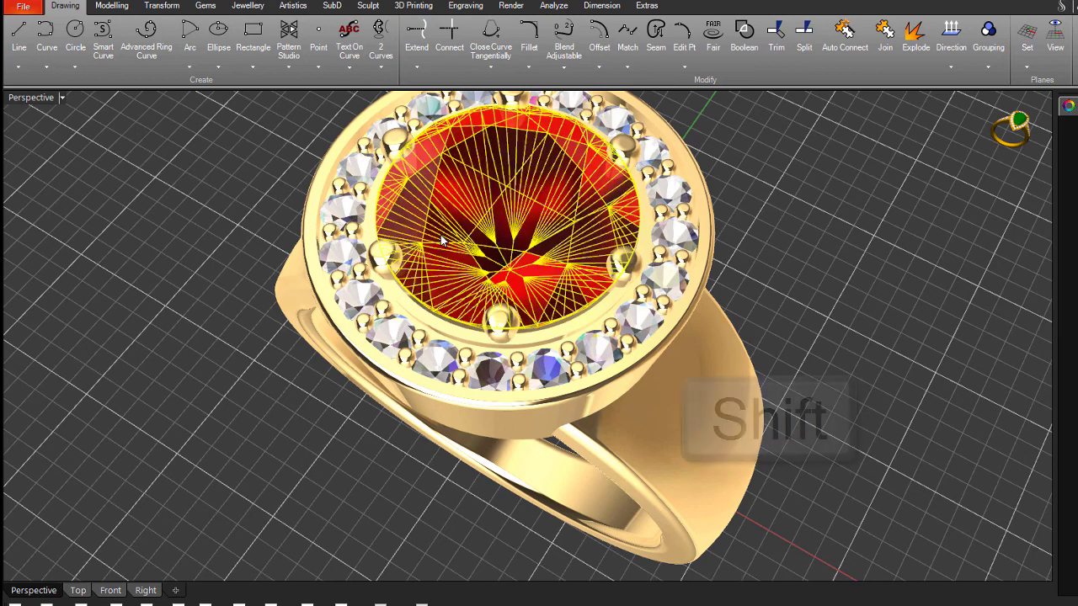
shift+click(506, 342)
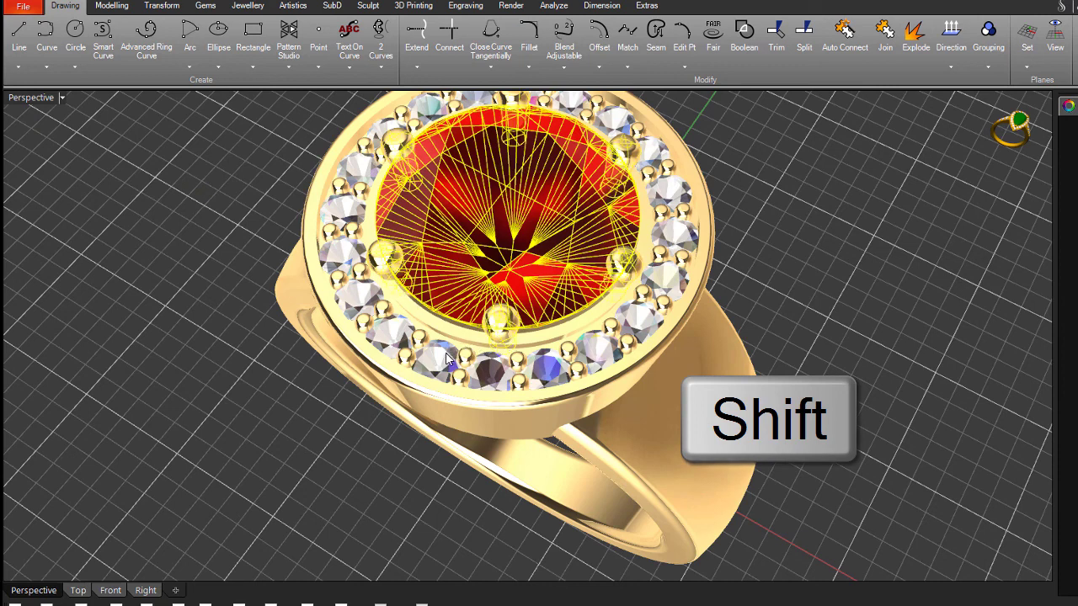
shift+click(618, 406)
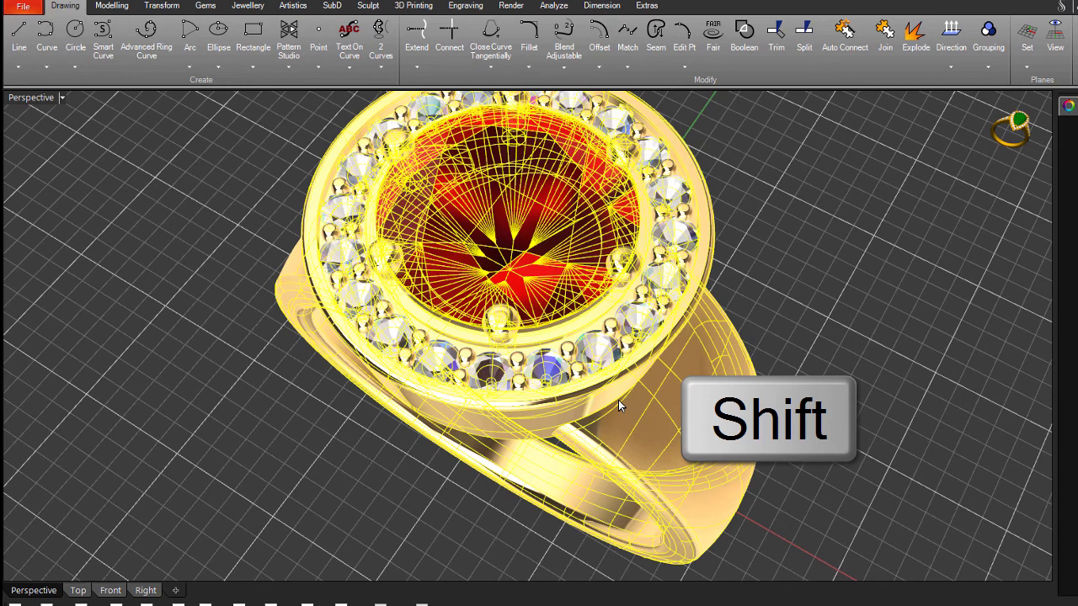
click(806, 293)
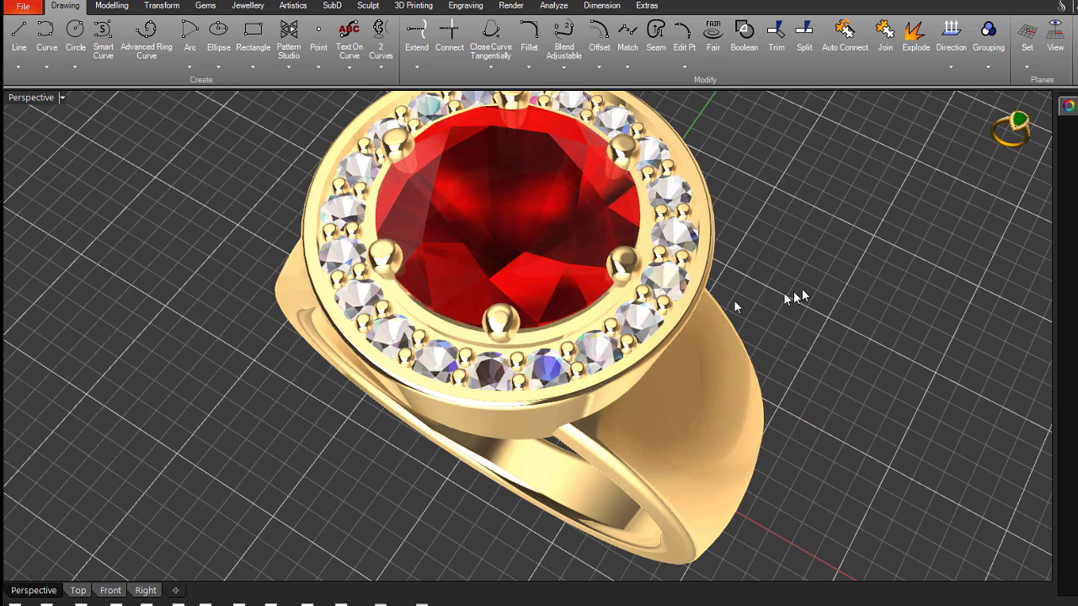
Window-select the whole ring in the Top view, return to the Perspective view and clear the selection
click(78, 590)
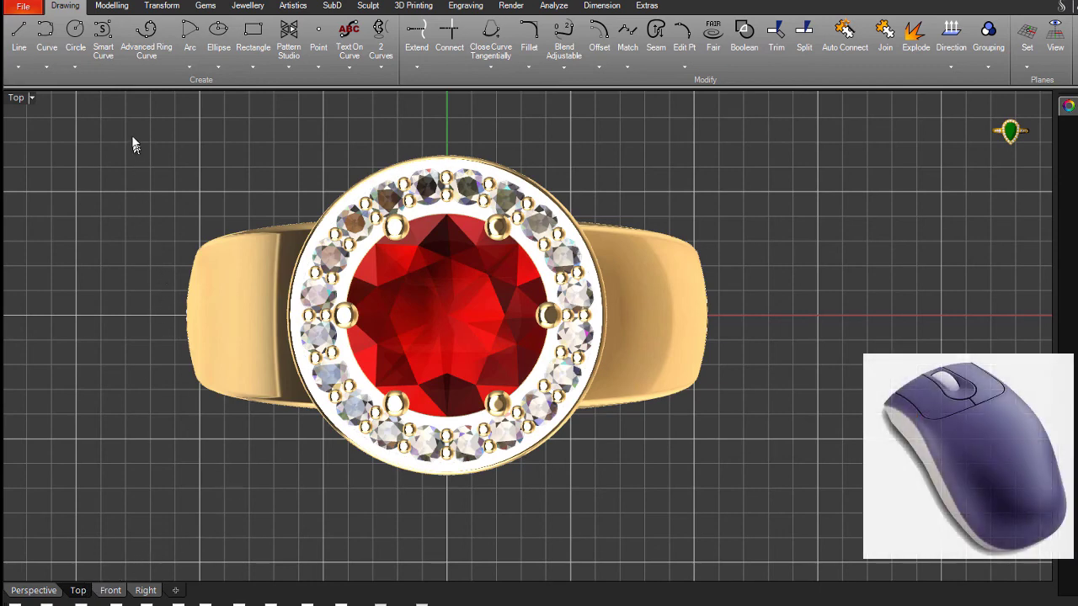
drag(123, 119, 779, 516)
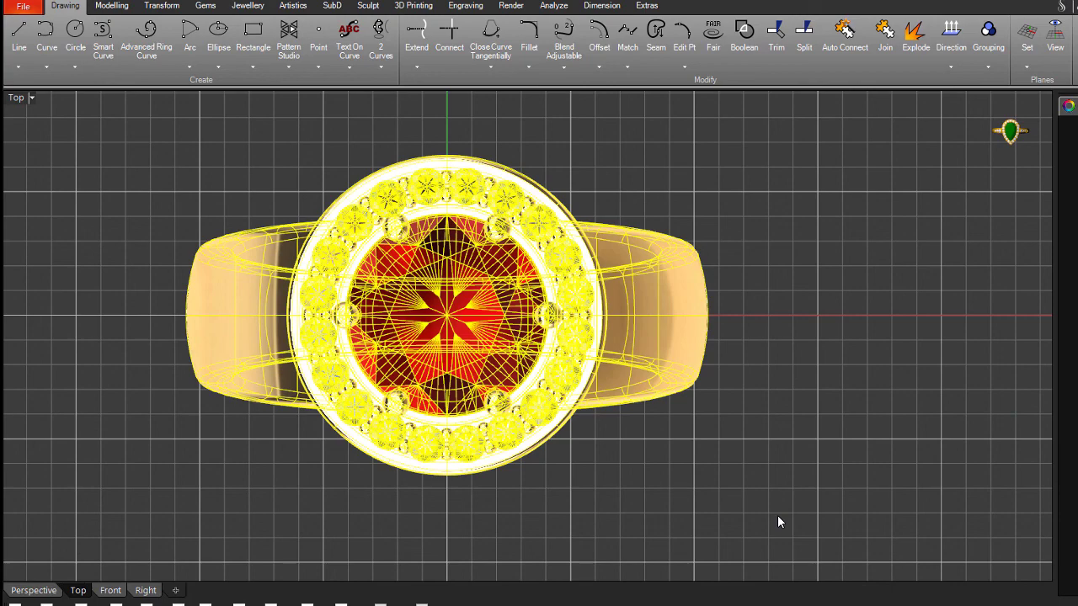
click(34, 590)
click(329, 481)
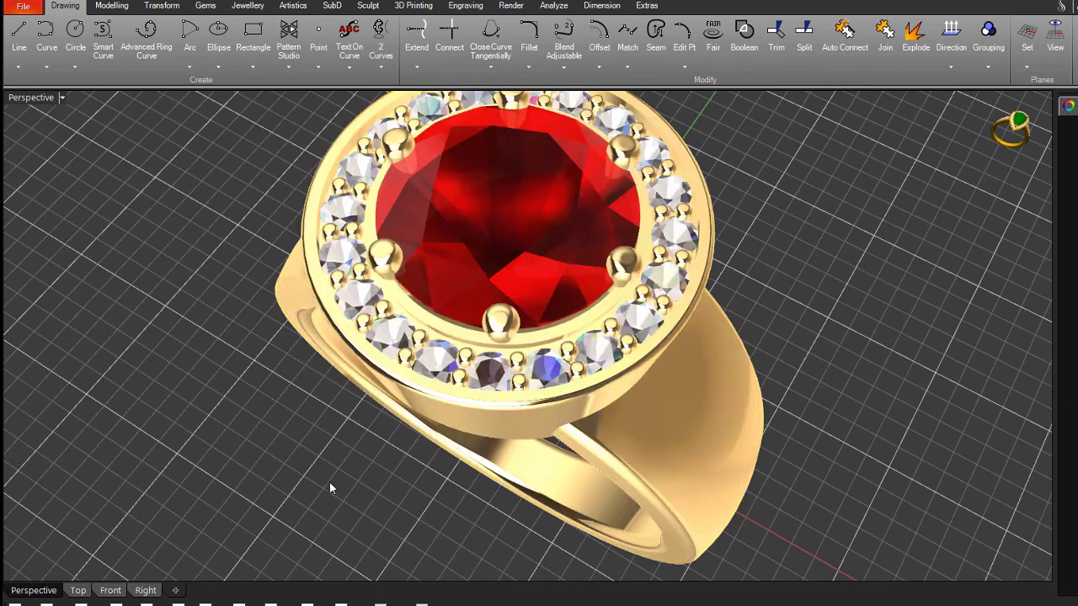
Window-select the entire ring in the Perspective view and cancel the selection
scroll(329, 481, down, 3)
right_drag(329, 477, 299, 251)
drag(266, 133, 760, 560)
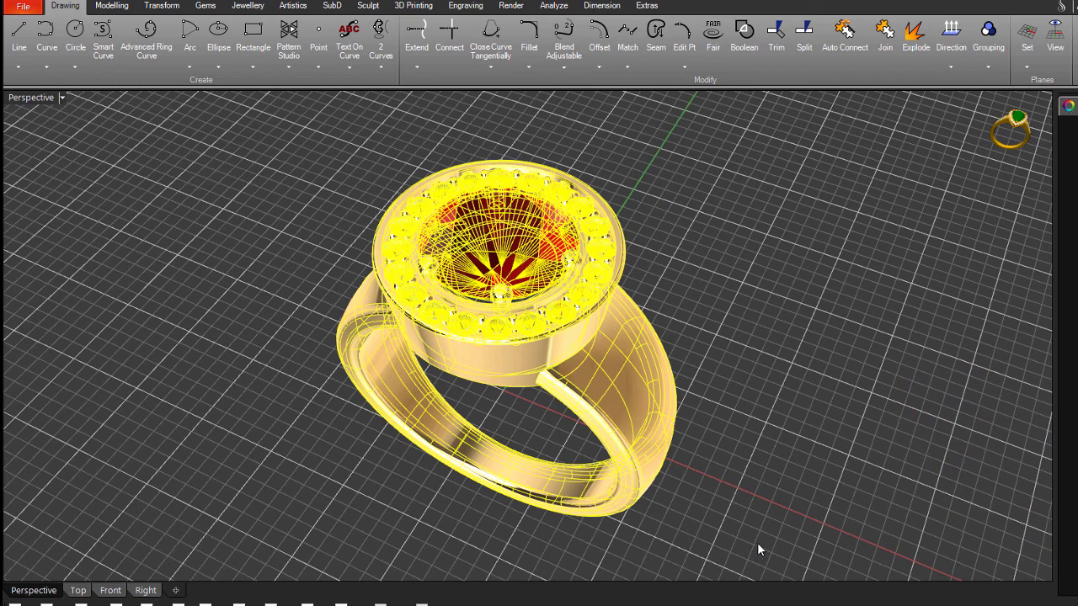
key(Escape)
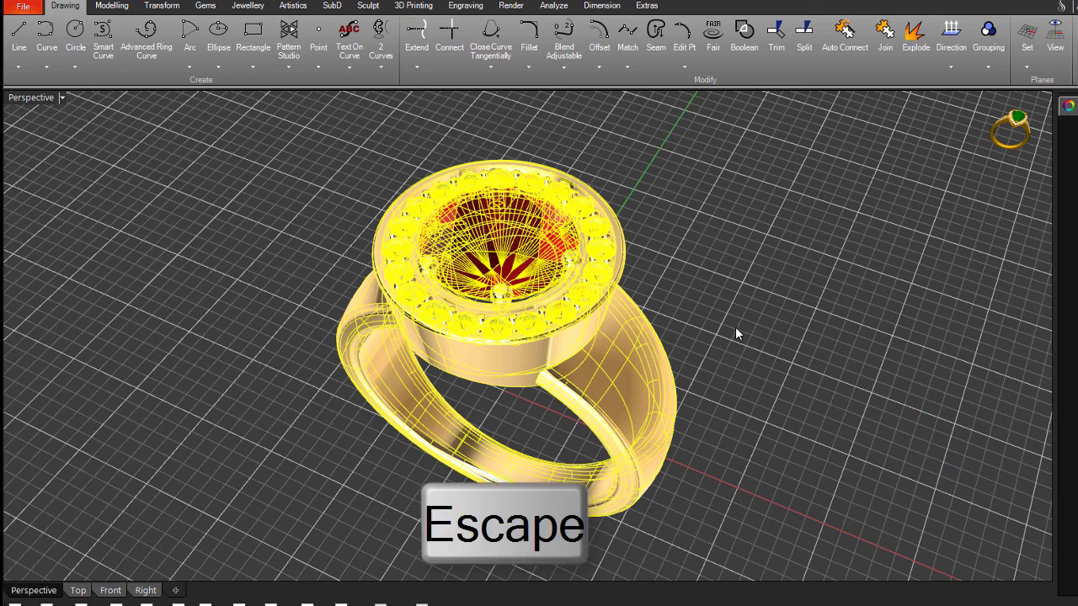